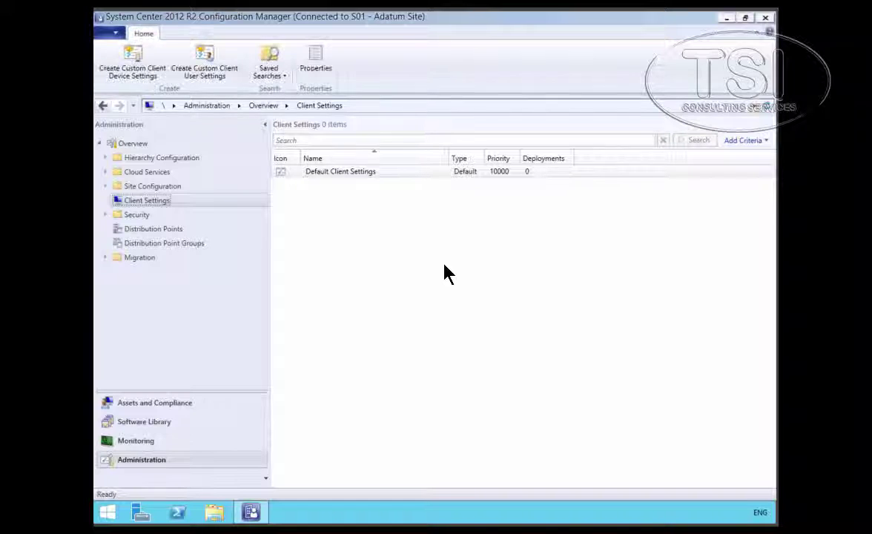
# Open the Default Client Settings for editing on the Hardware Inventory page
pyautogui.click(407, 173)
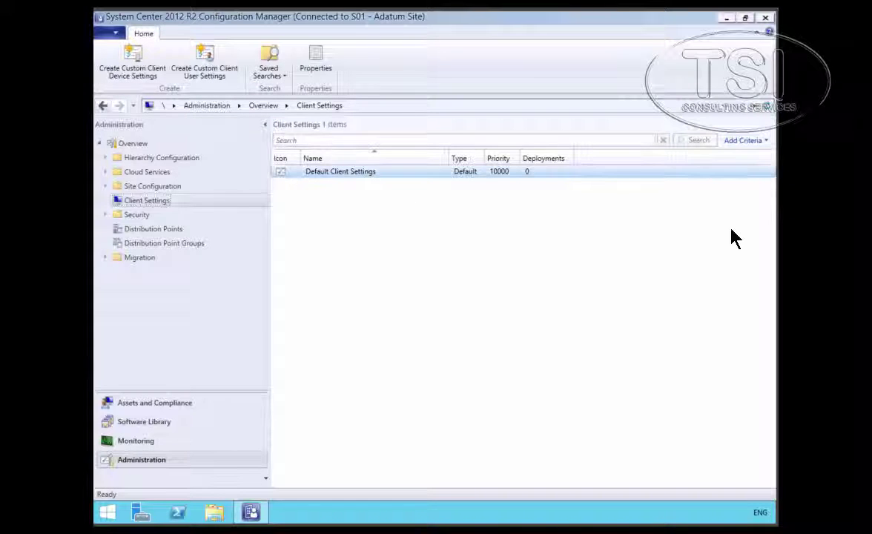
pyautogui.click(366, 174)
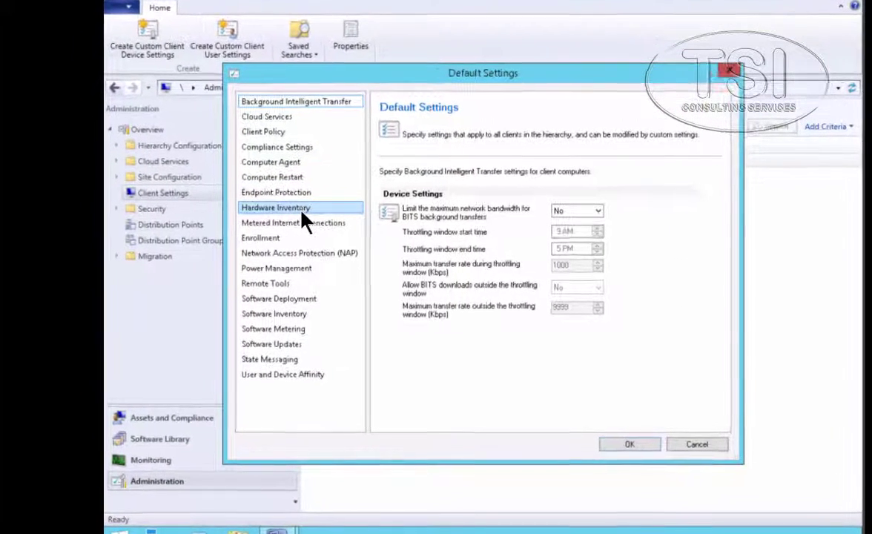
pyautogui.click(273, 214)
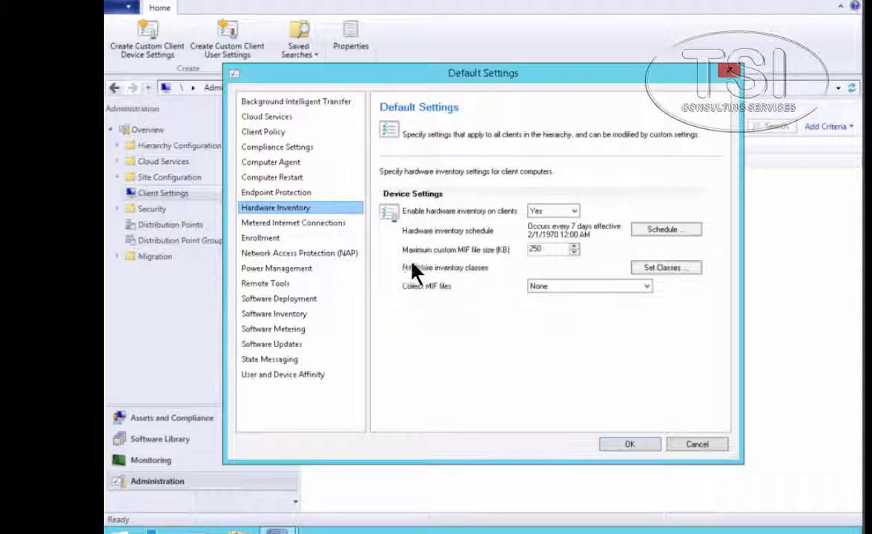
pyautogui.click(549, 213)
pyautogui.click(273, 253)
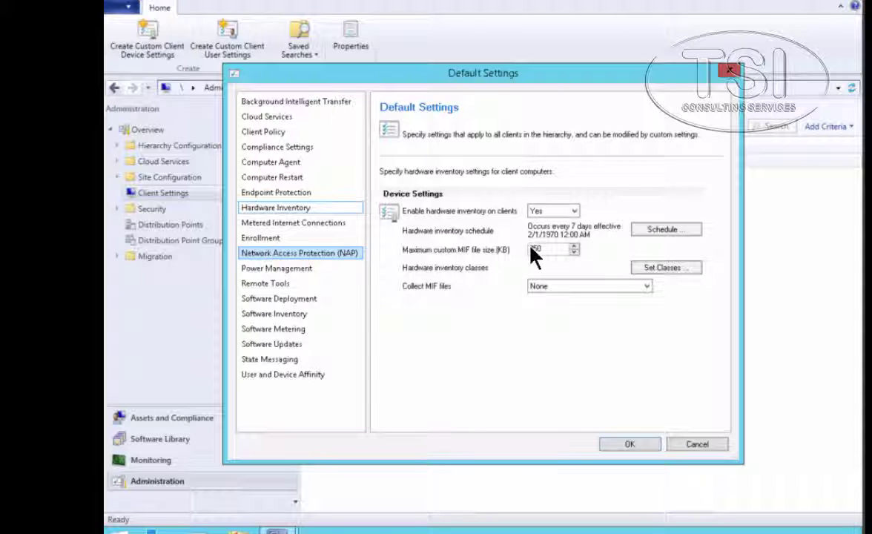
# Change the hardware inventory schedule from 7 days to every 2 days and save the default settings
pyautogui.click(660, 231)
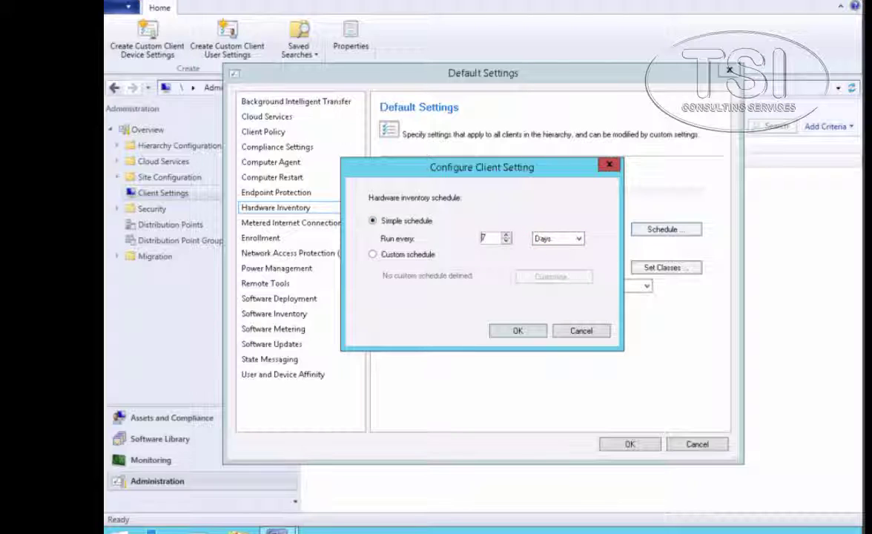
pyautogui.click(506, 241)
pyautogui.write('1')
pyautogui.click(506, 235)
pyautogui.click(517, 331)
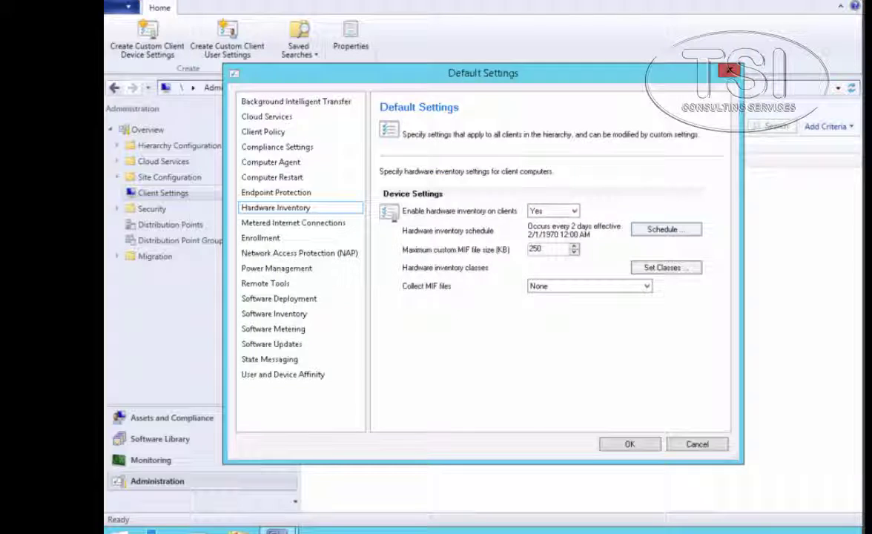
pyautogui.click(637, 445)
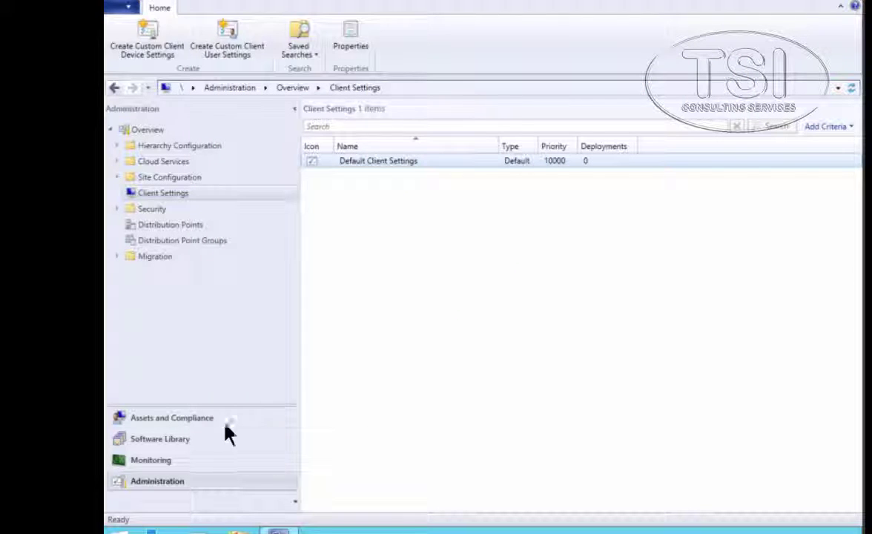
# Create custom device settings 'All Windows 8.1 Workstations Client Device Settings' with Hardware Inventory included
pyautogui.click(156, 192)
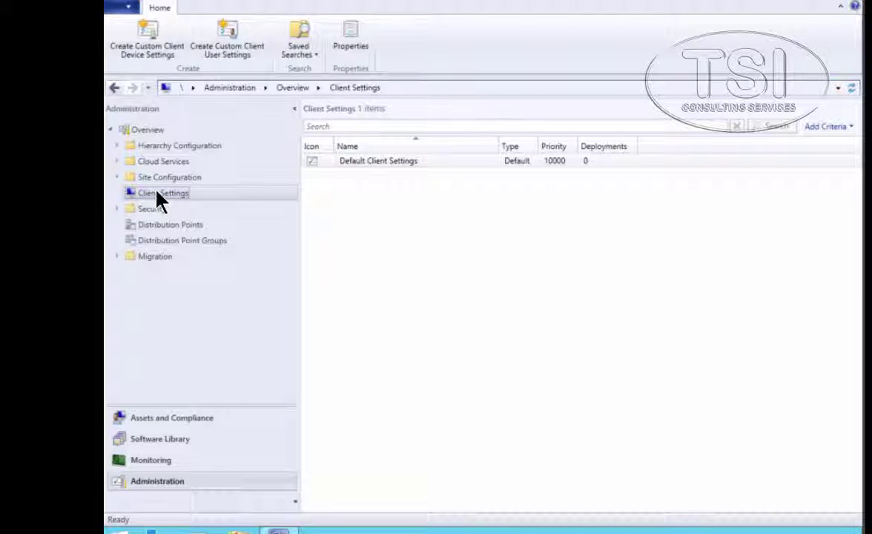
pyautogui.rightClick(156, 192)
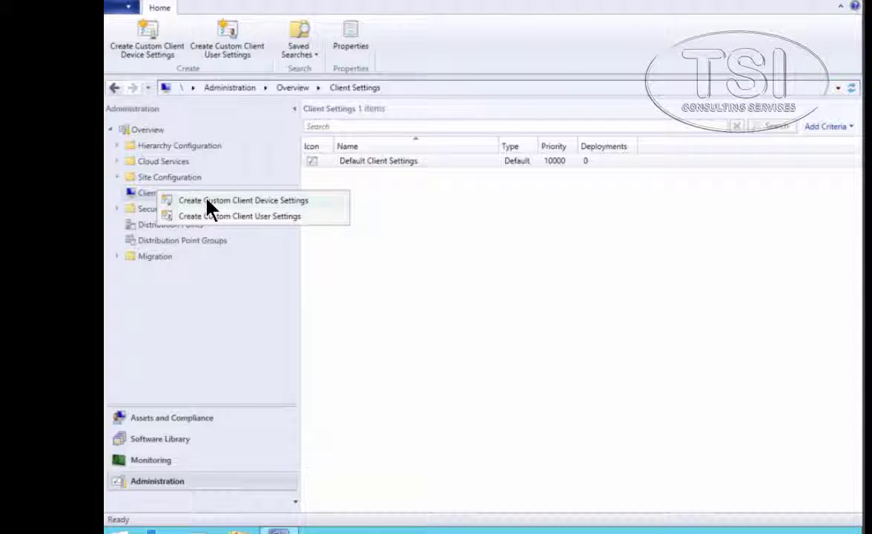
pyautogui.click(562, 271)
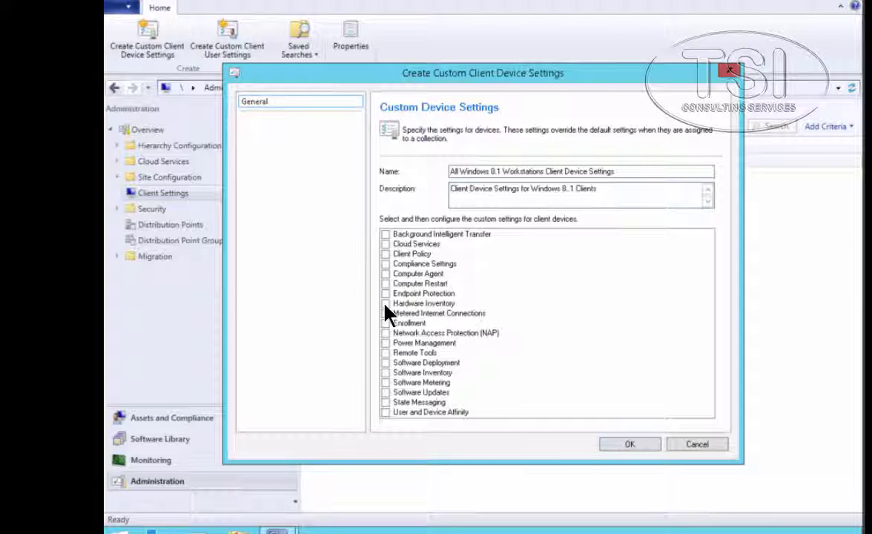
pyautogui.click(384, 303)
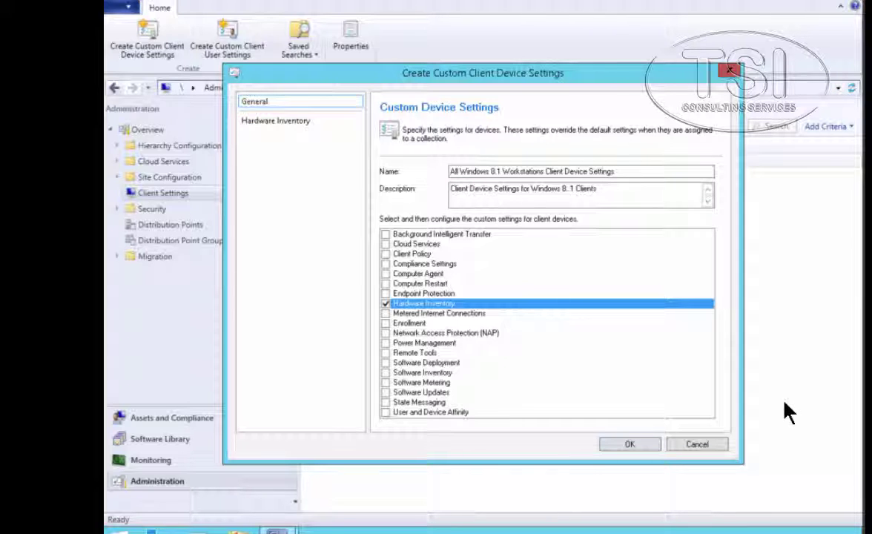
pyautogui.click(300, 122)
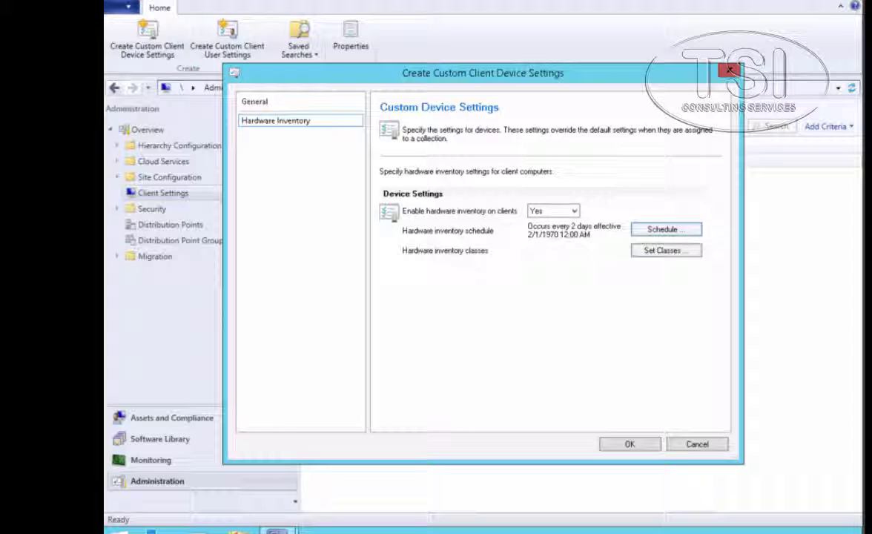
# Check the inventory schedule, then open Set Classes filtered to Windows Client & Server Classes
pyautogui.click(665, 229)
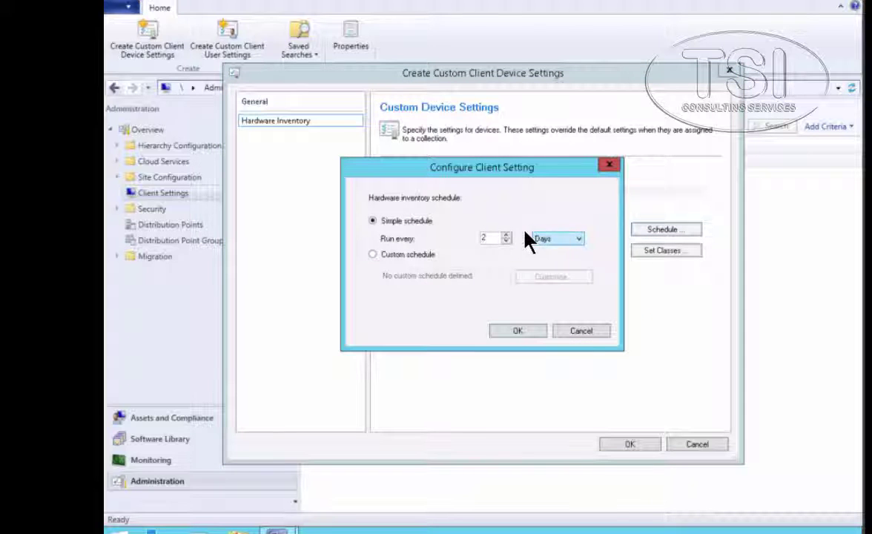
pyautogui.click(582, 330)
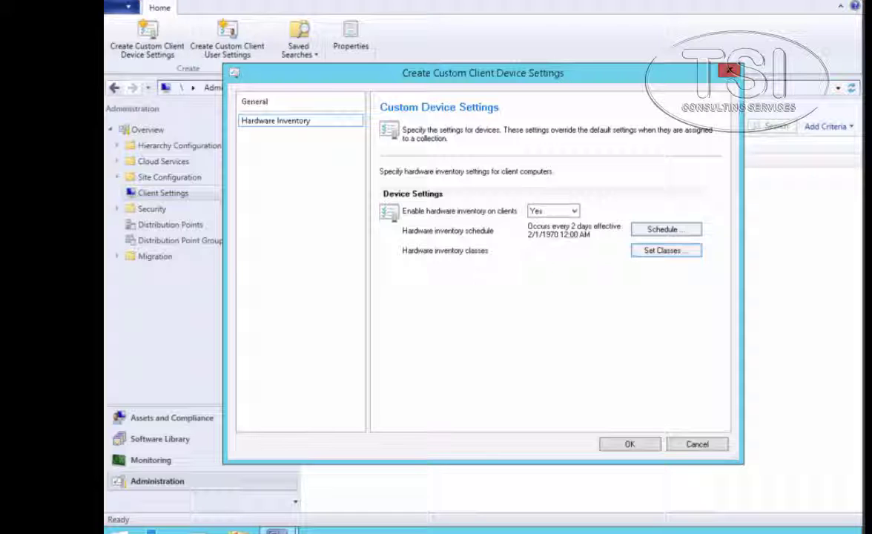
pyautogui.click(665, 250)
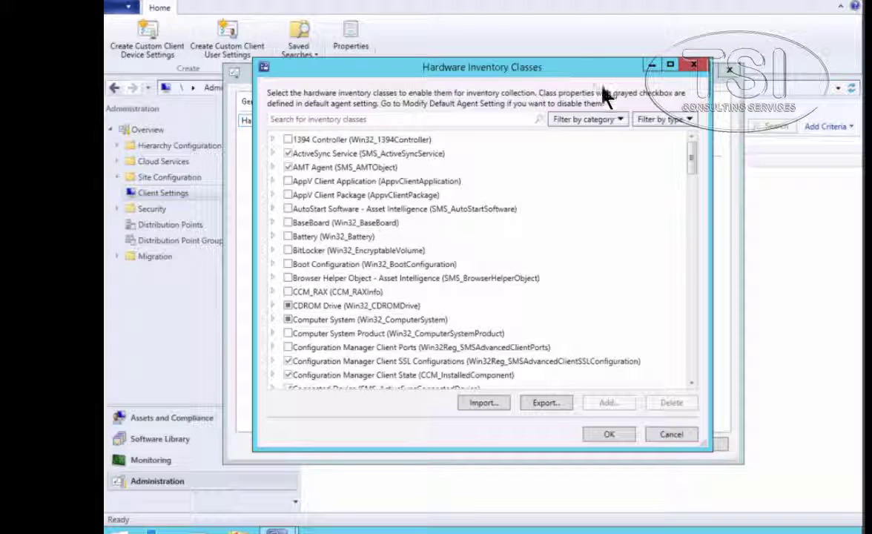
pyautogui.click(602, 120)
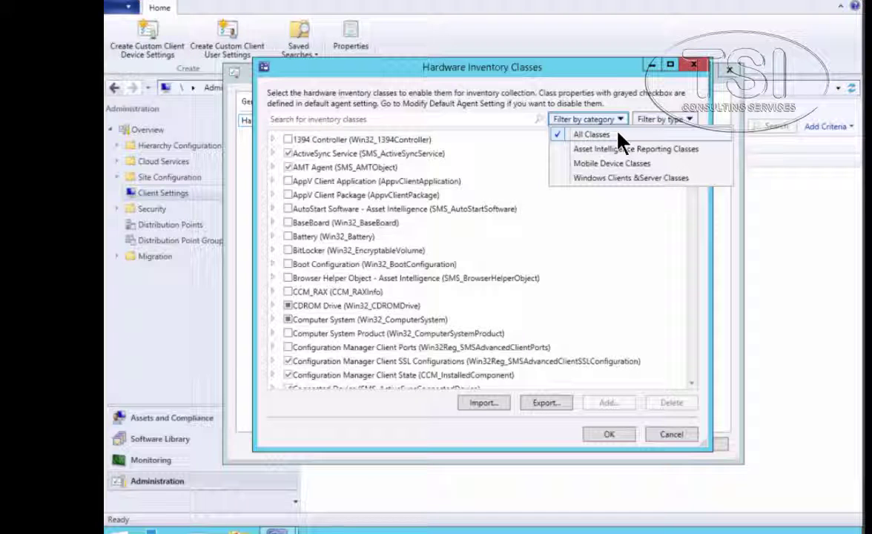
pyautogui.click(623, 178)
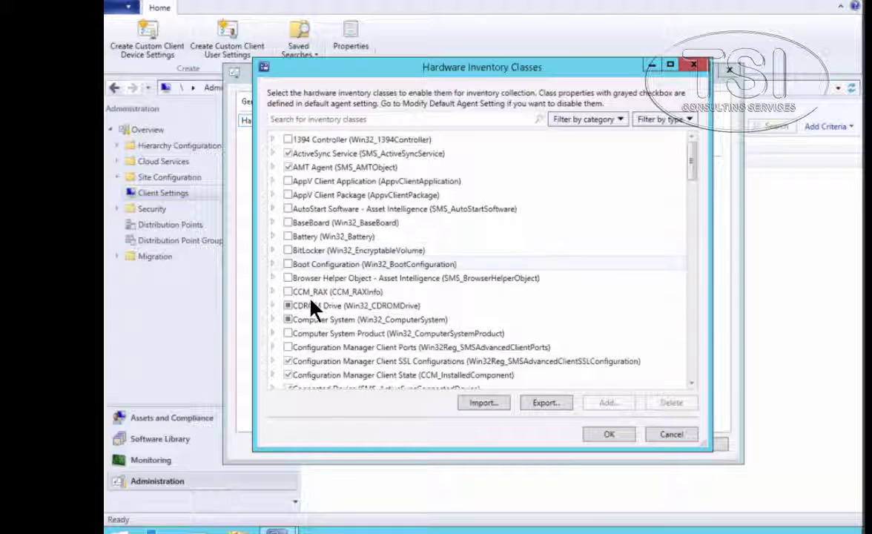
# Enable the BitLocker, Boot Configuration and Computer System Product classes and confirm
pyautogui.click(288, 250)
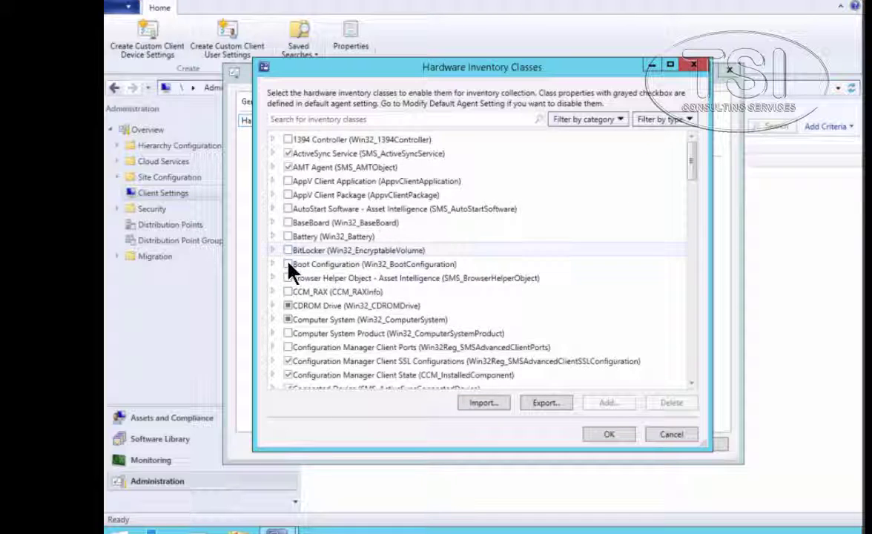
pyautogui.click(288, 264)
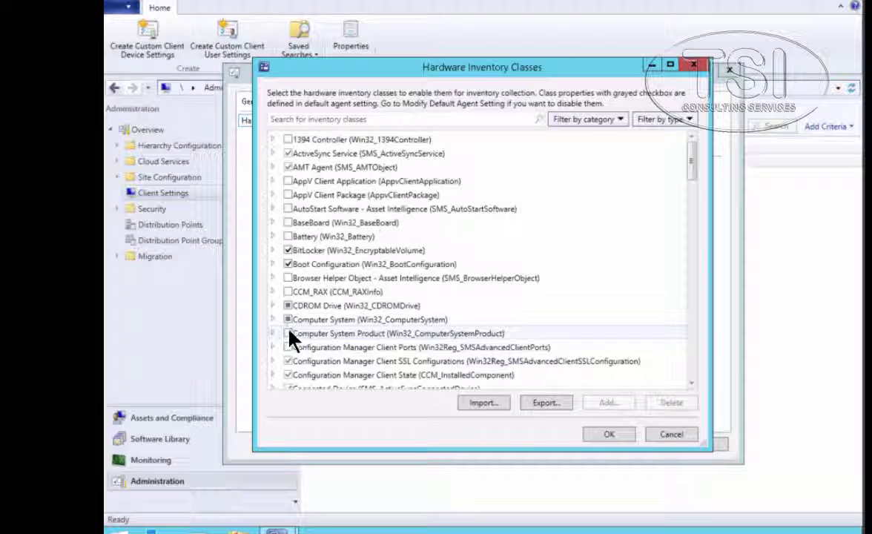
pyautogui.press('space')
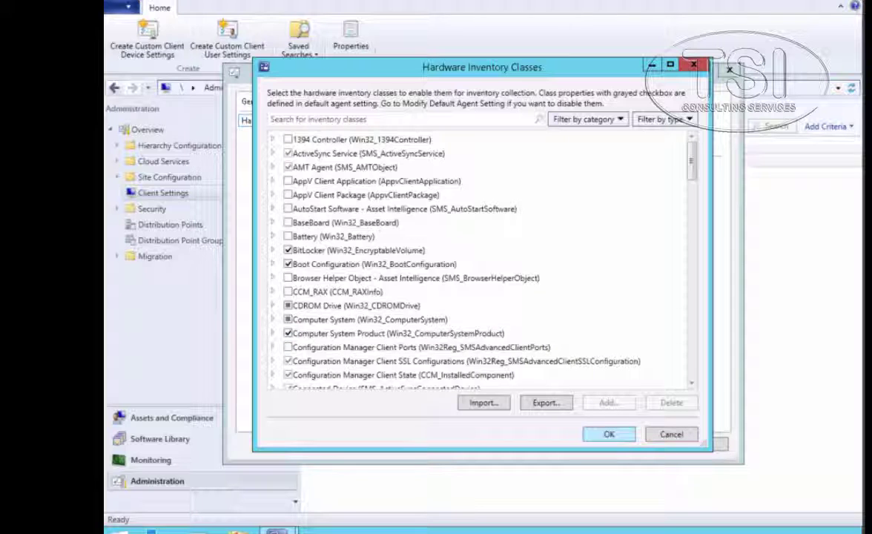
pyautogui.click(609, 434)
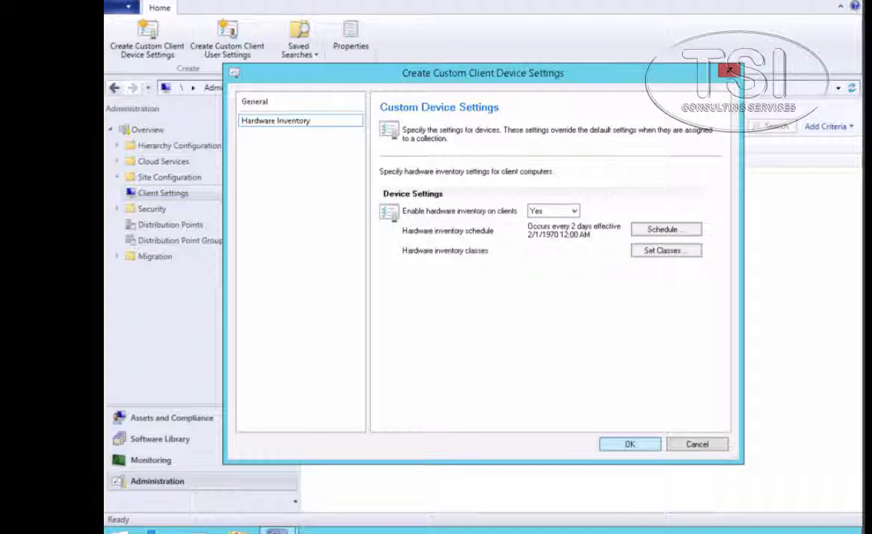
# Save the custom settings and deploy them to the All Windows 8.1 Workstations collection
pyautogui.click(629, 443)
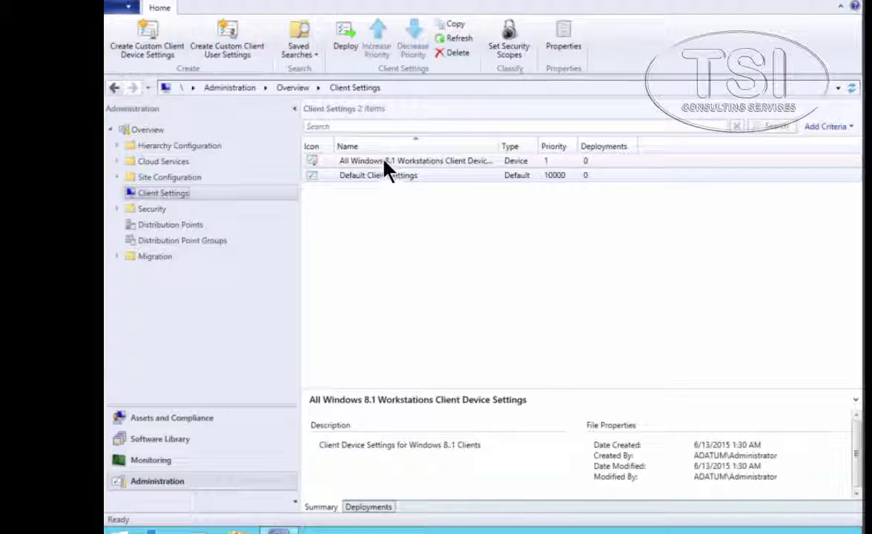
pyautogui.rightClick(385, 163)
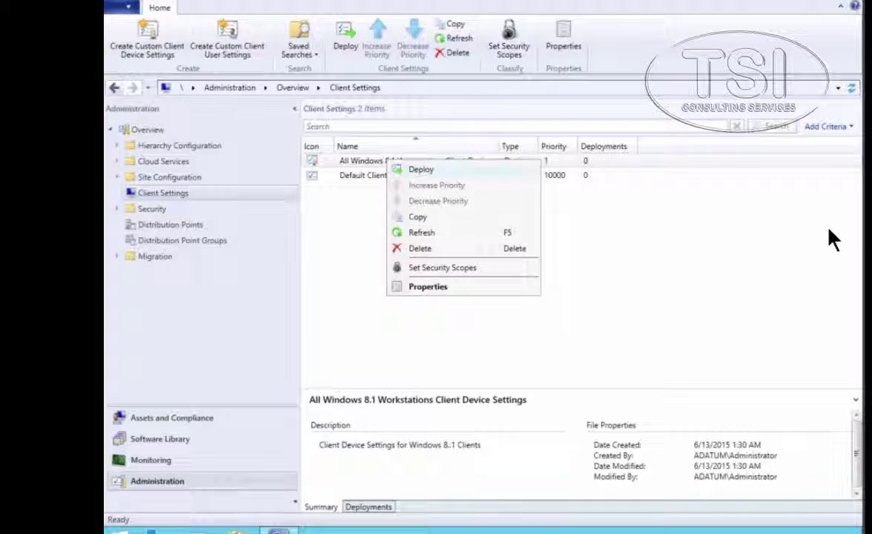
pyautogui.press('Return')
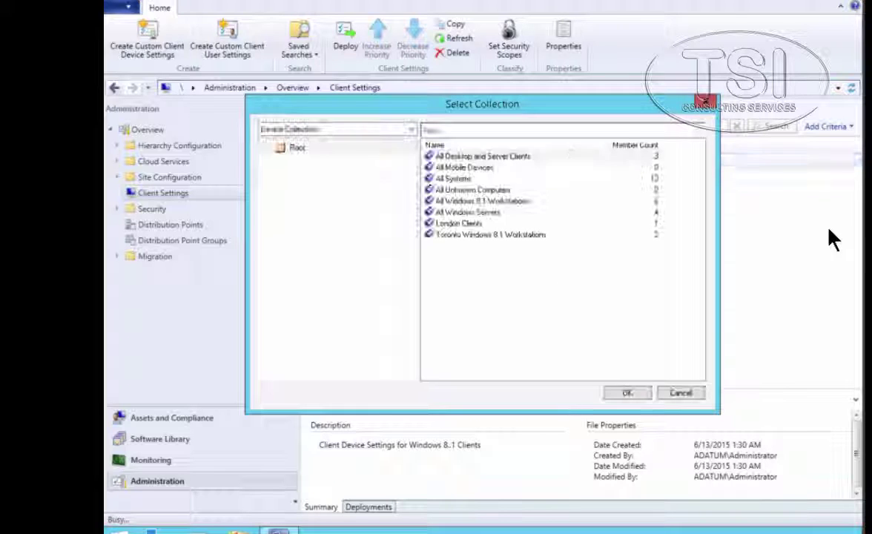
pyautogui.click(486, 201)
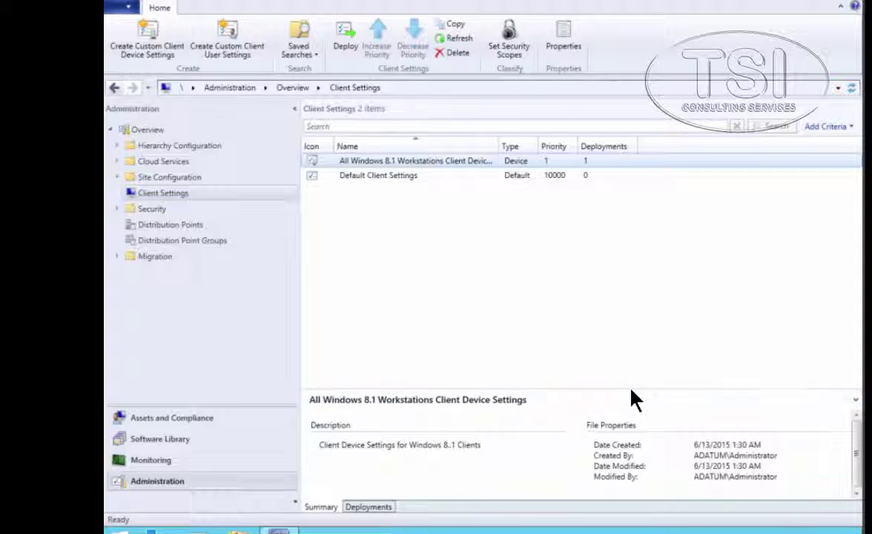
# Check the Deployments tab for the collection, then return to the Summary tab
pyautogui.click(371, 509)
pyautogui.click(370, 435)
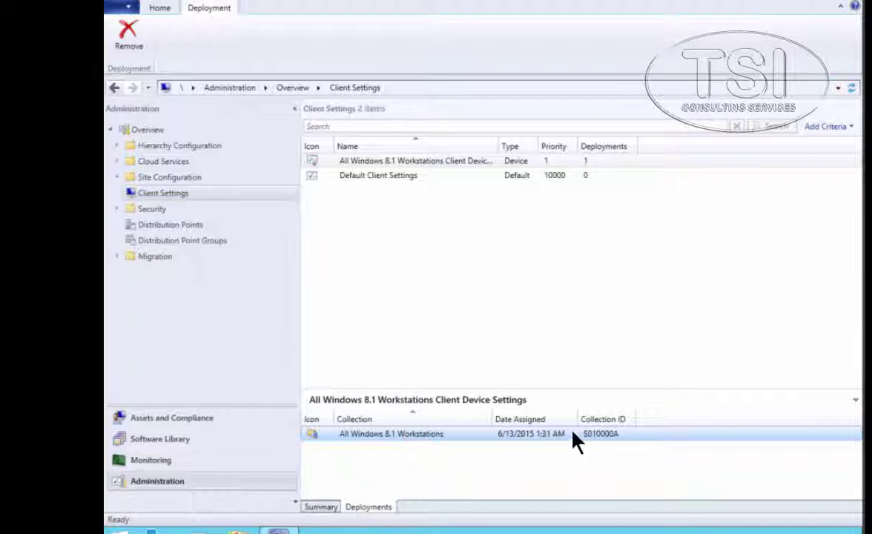
pyautogui.click(378, 509)
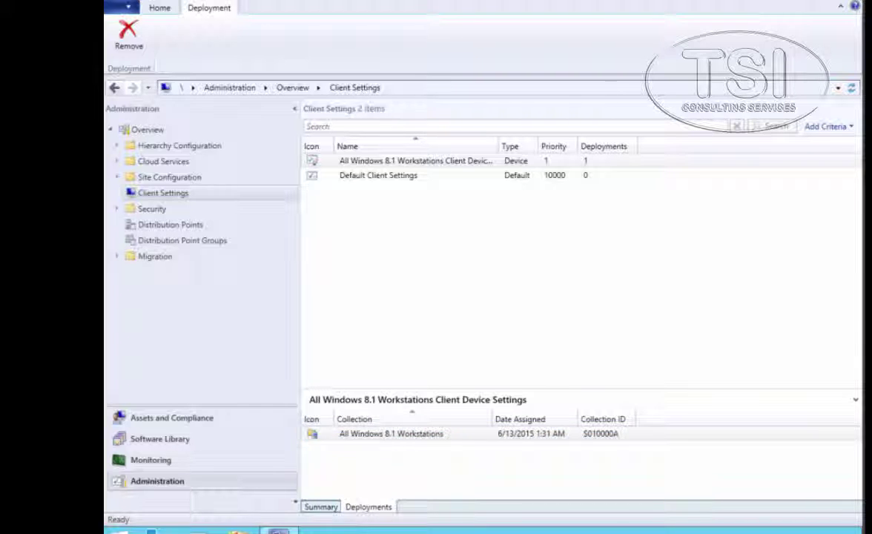
pyautogui.click(318, 507)
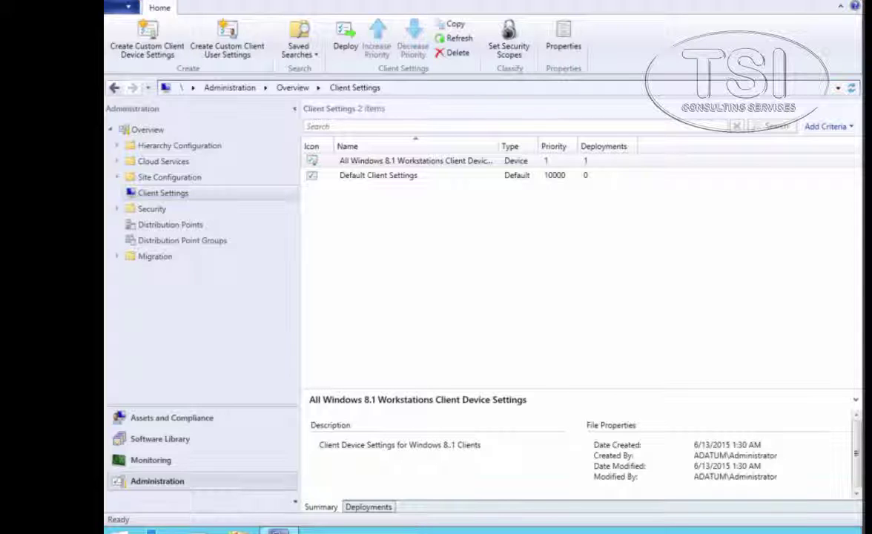
pyautogui.moveTo(483, 2)
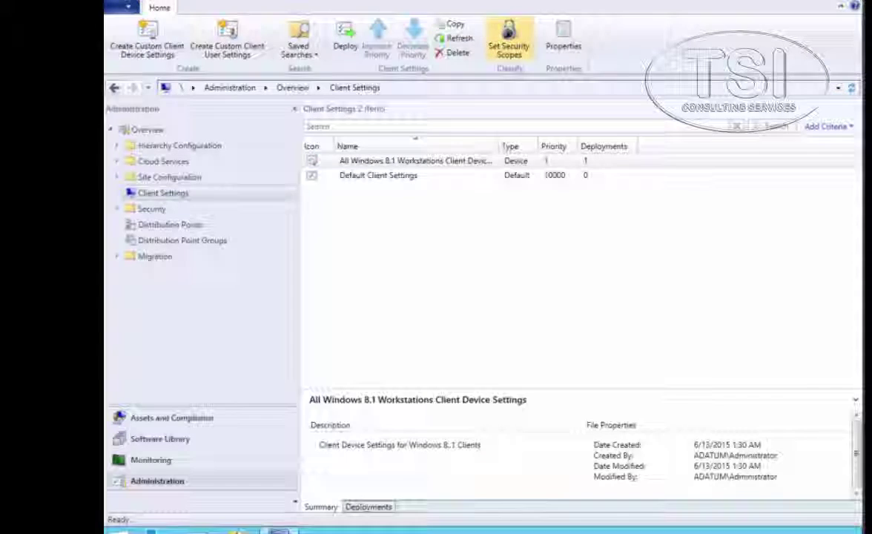
# Sign in to LON-CL1-B with the administrator password and open the desktop's Start quick-link menu
pyautogui.click(486, 13)
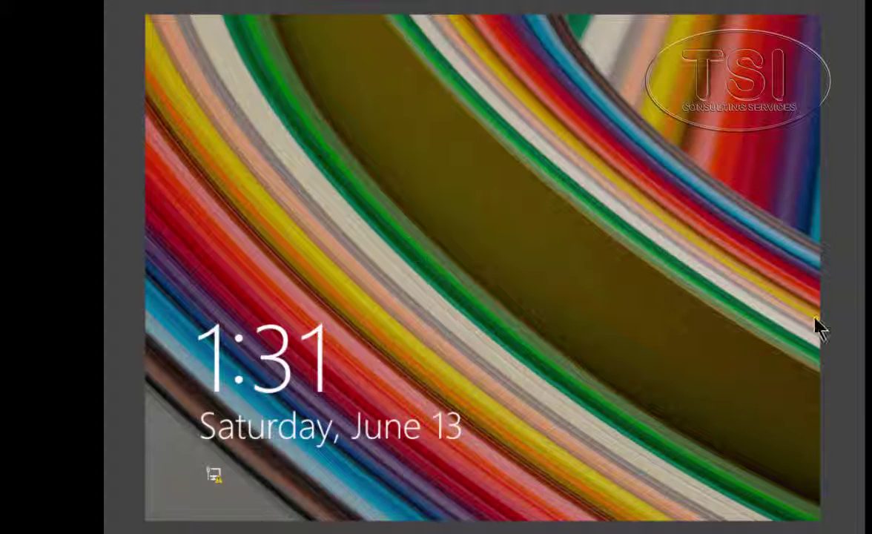
pyautogui.click(816, 328)
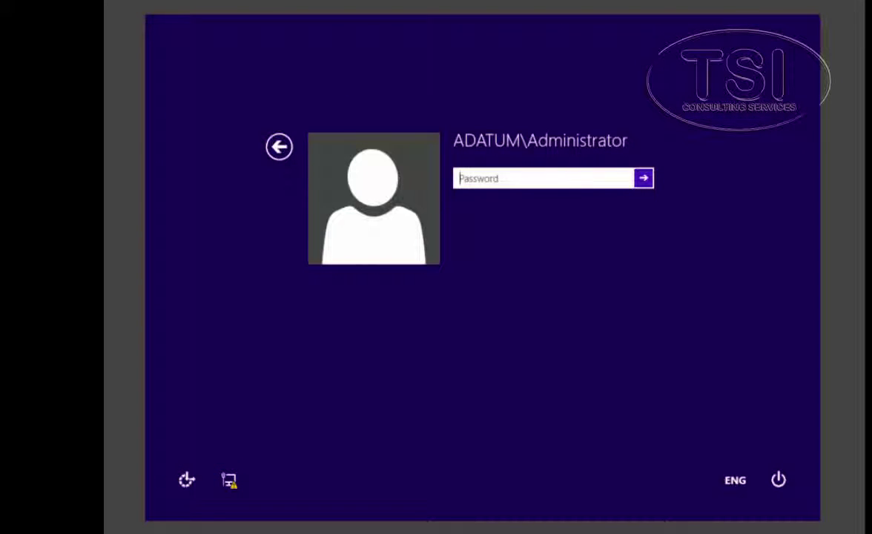
pyautogui.write('Pa$$w0rd')
pyautogui.press('Return')
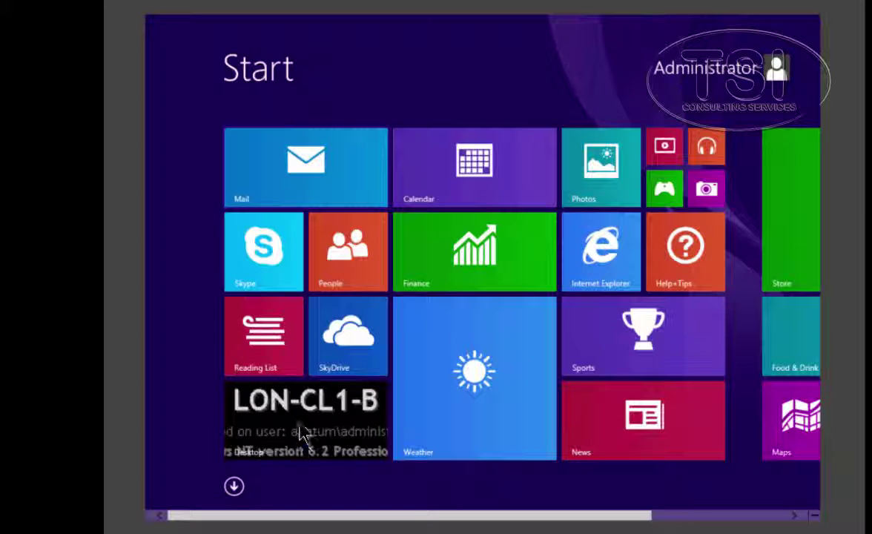
pyautogui.click(304, 426)
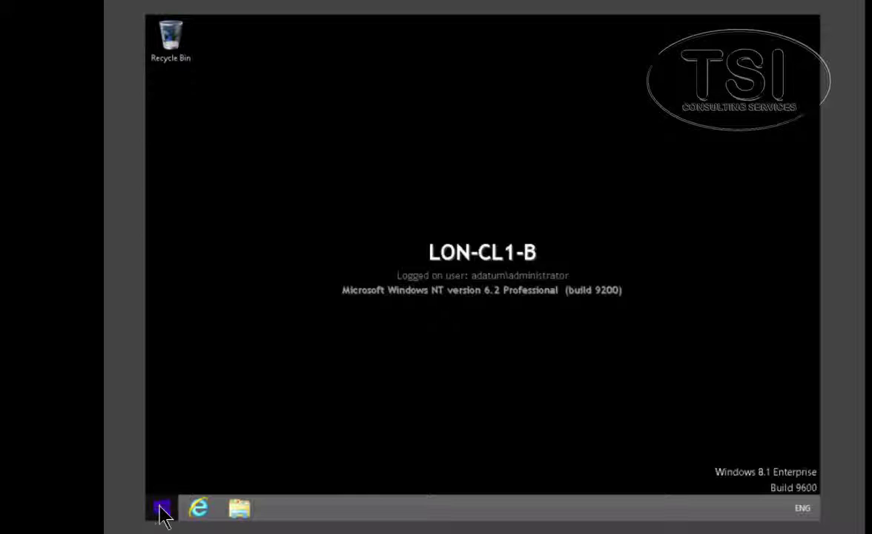
pyautogui.rightClick(163, 511)
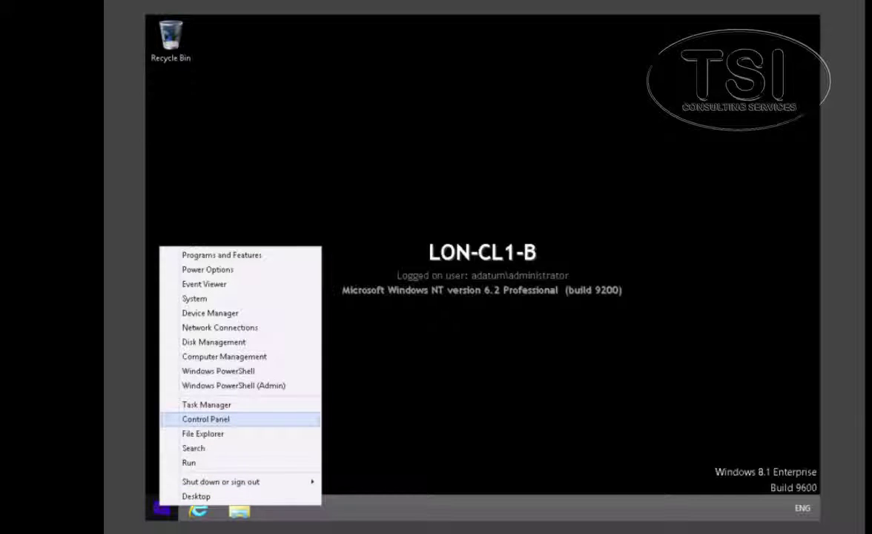
# Open Control Panel's System and Security and launch the Configuration Manager client applet
pyautogui.click(205, 419)
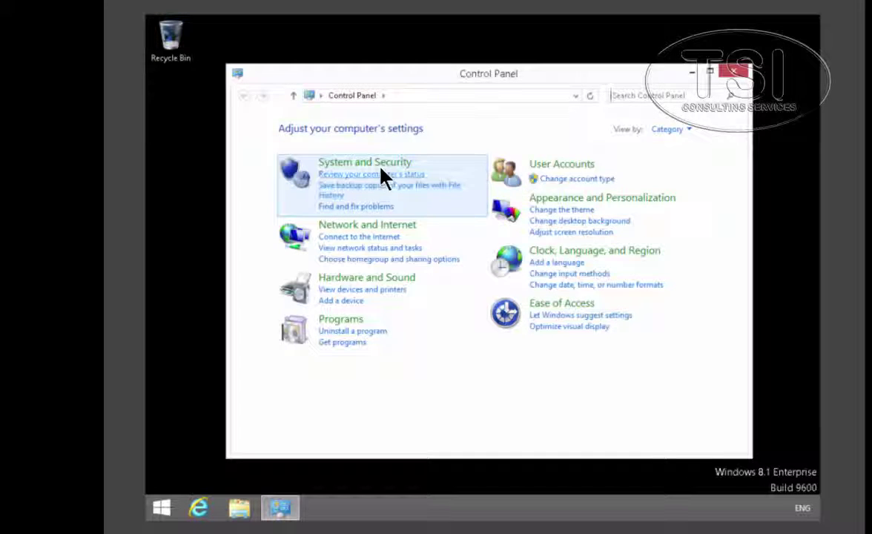
pyautogui.click(378, 165)
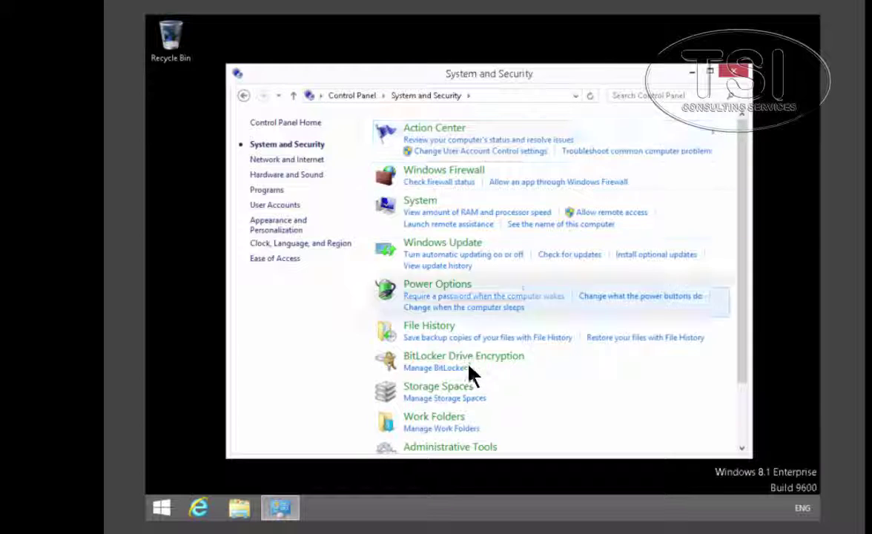
pyautogui.scroll(-2, 471, 374)
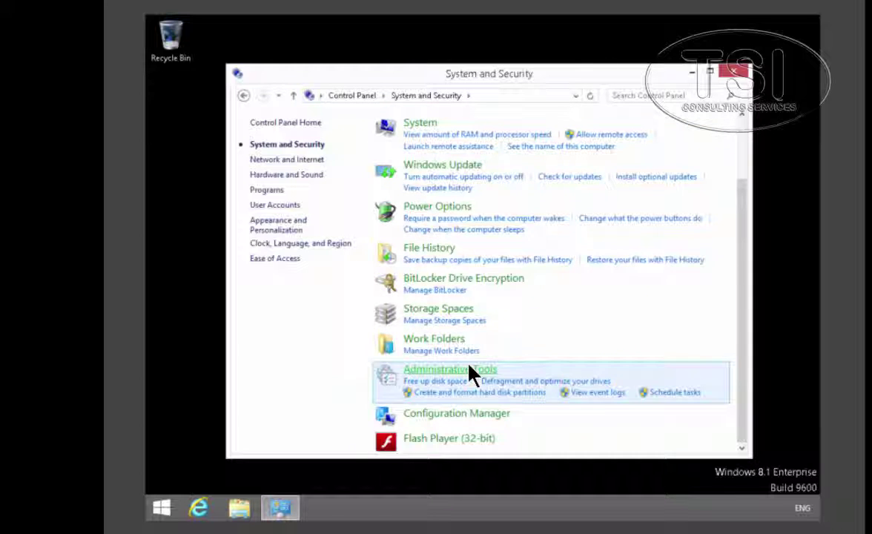
pyautogui.click(447, 418)
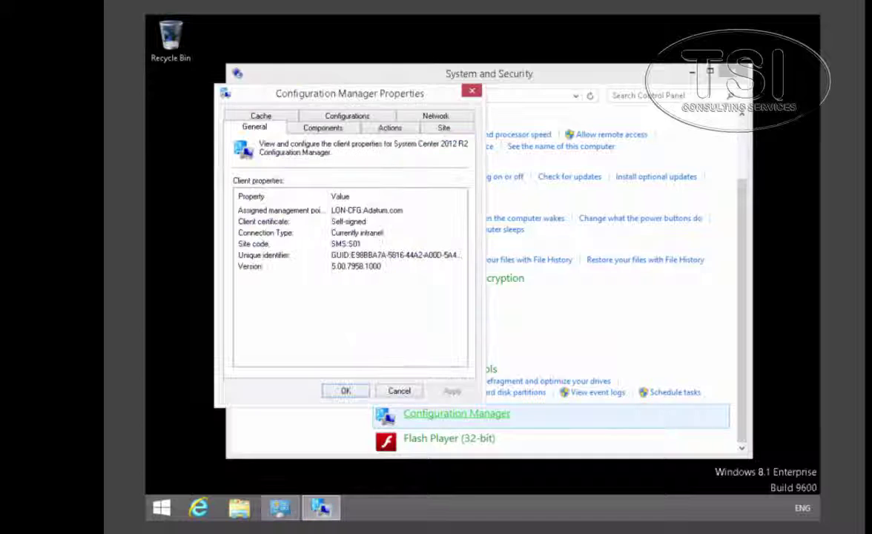
# Run the Machine Policy Retrieval & Evaluation Cycle from the Actions tab
pyautogui.click(383, 128)
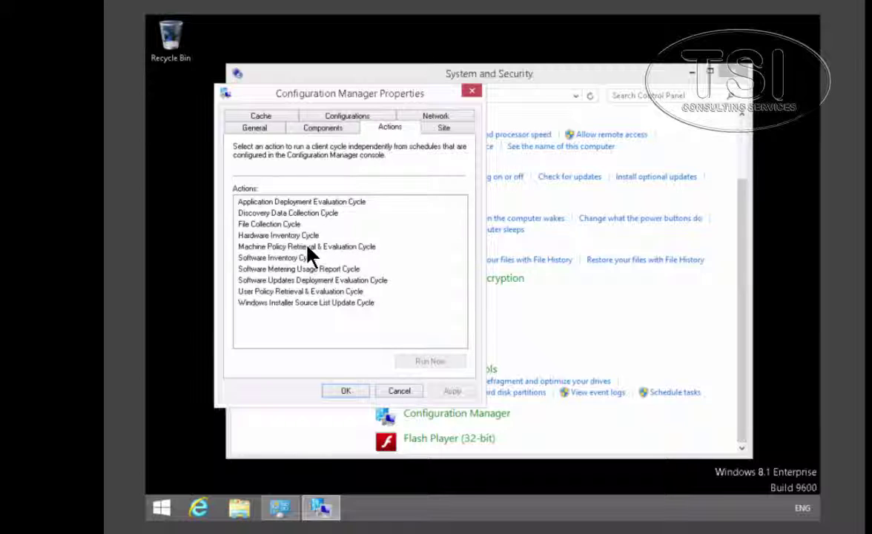
pyautogui.press('m')
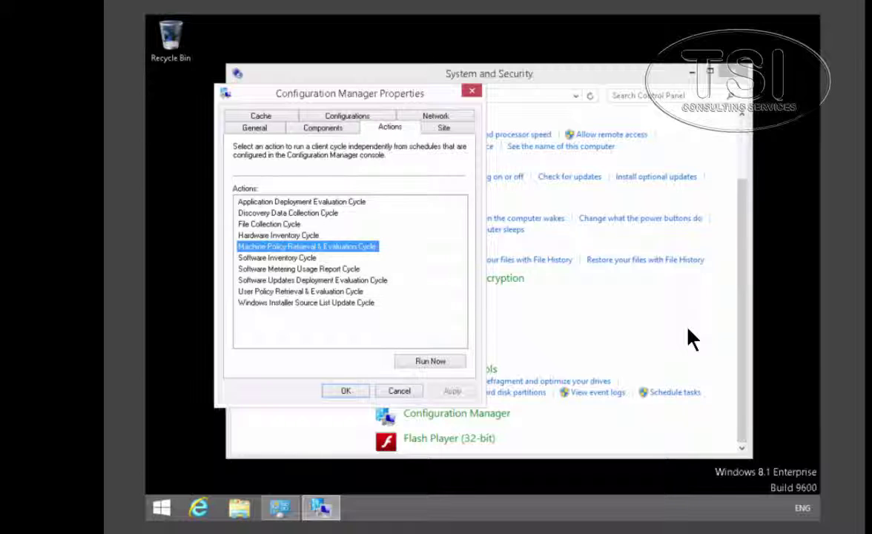
pyautogui.click(434, 362)
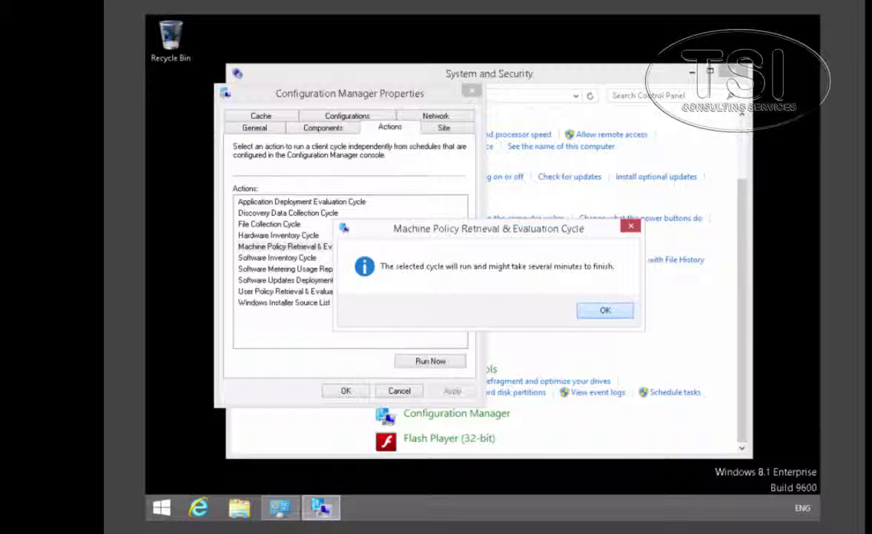
pyautogui.click(605, 310)
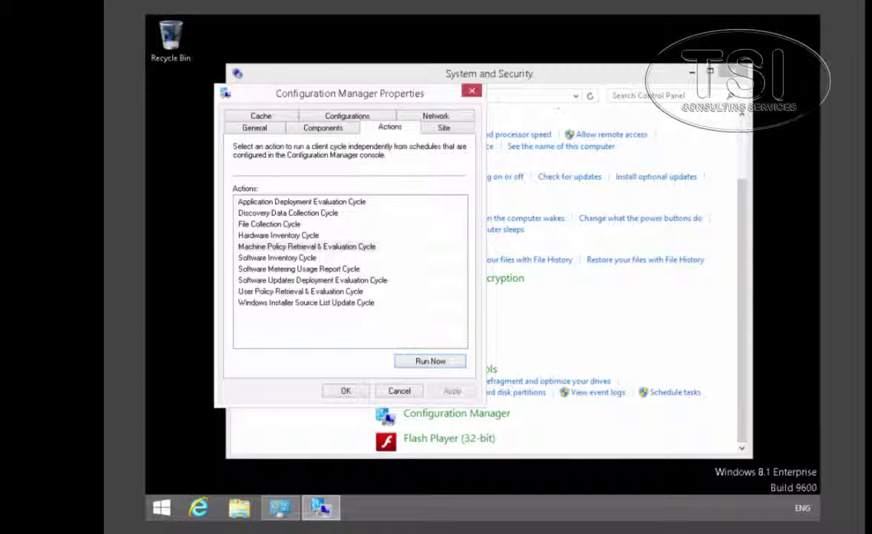
# Run the Hardware Inventory Cycle and acknowledge its started message
pyautogui.click(280, 236)
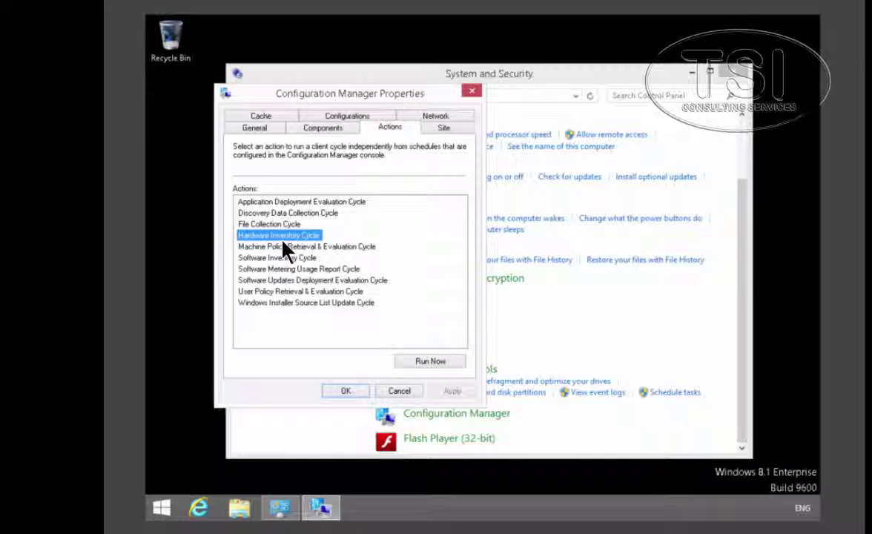
pyautogui.click(434, 362)
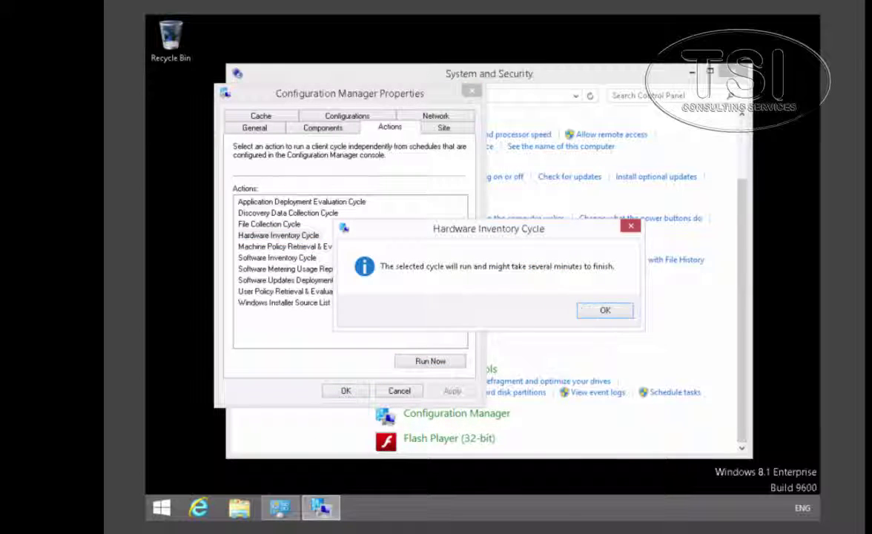
pyautogui.click(602, 310)
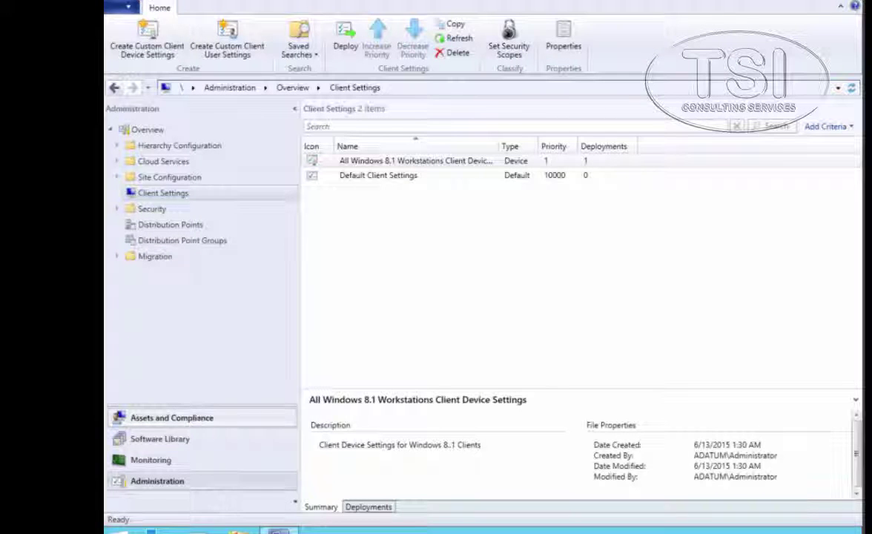
# Show the members of the All Windows 8.1 Workstations device collection in Assets and Compliance
pyautogui.click(172, 417)
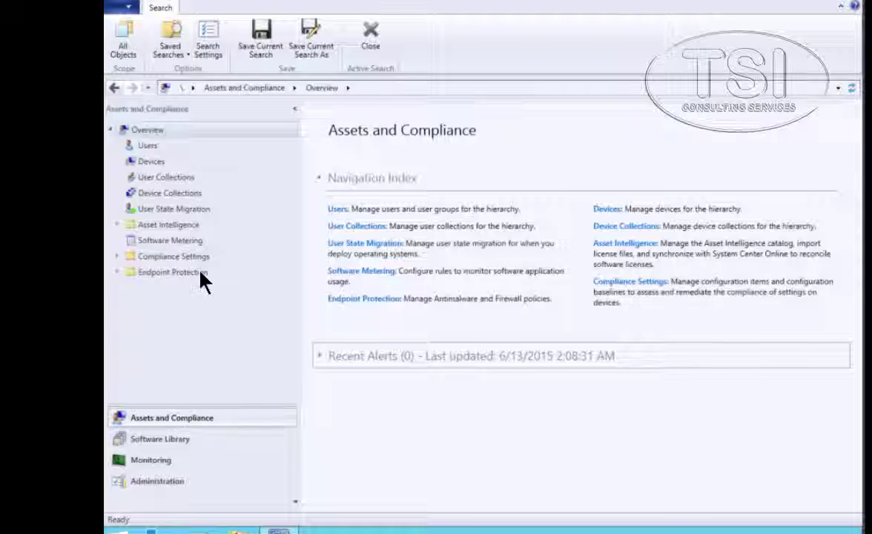
pyautogui.click(186, 191)
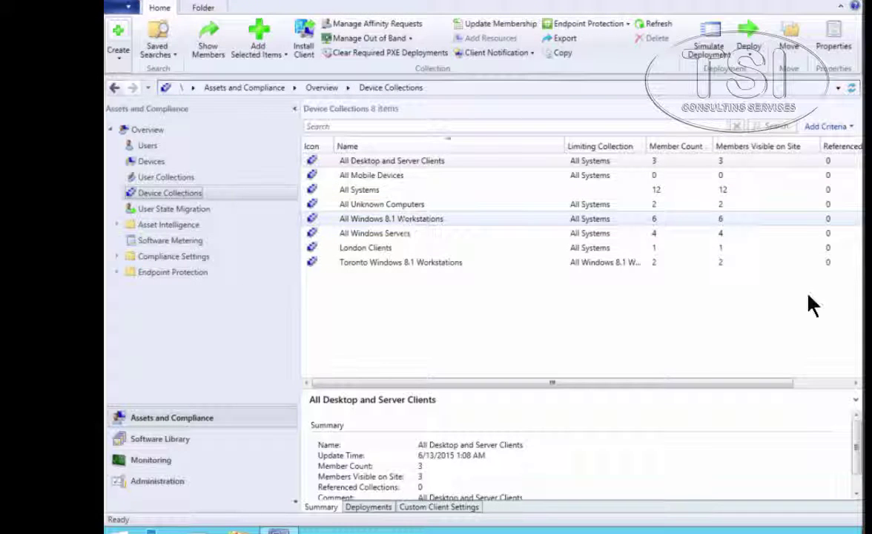
pyautogui.rightClick(406, 221)
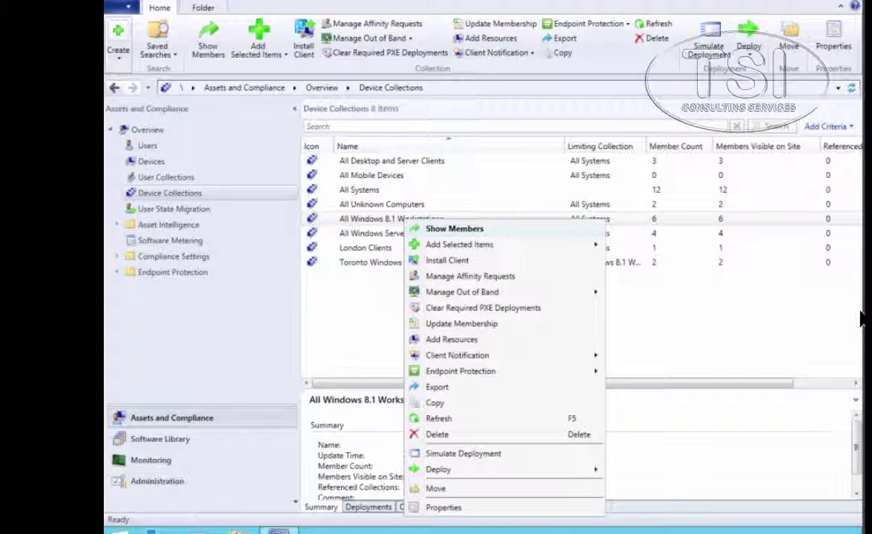
pyautogui.press('Return')
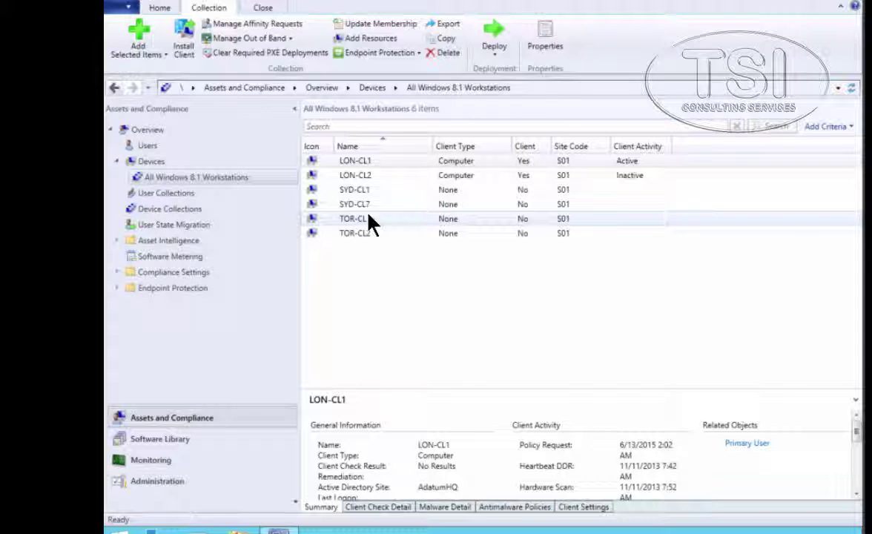
# Bring up LON-CL1's context menu with its Start submenu showing Resource Explorer
pyautogui.click(364, 161)
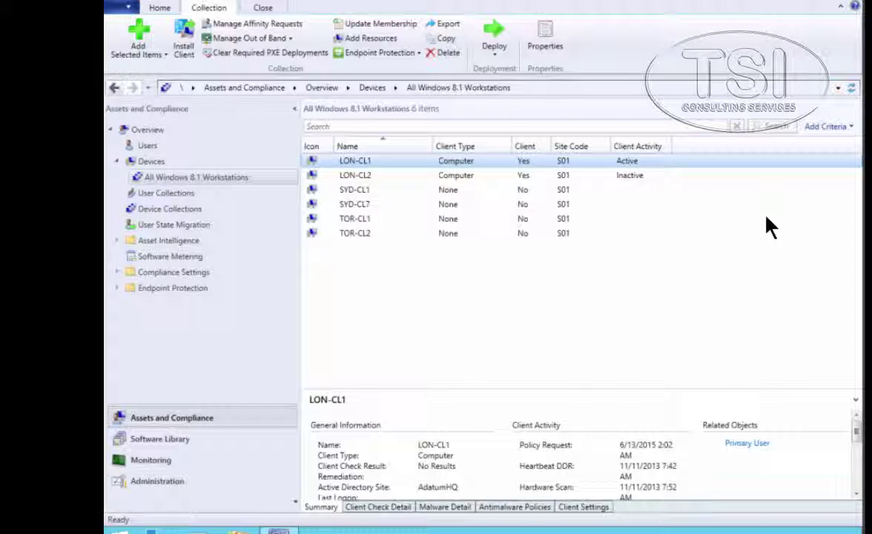
pyautogui.hotkey('shift', 'F10')
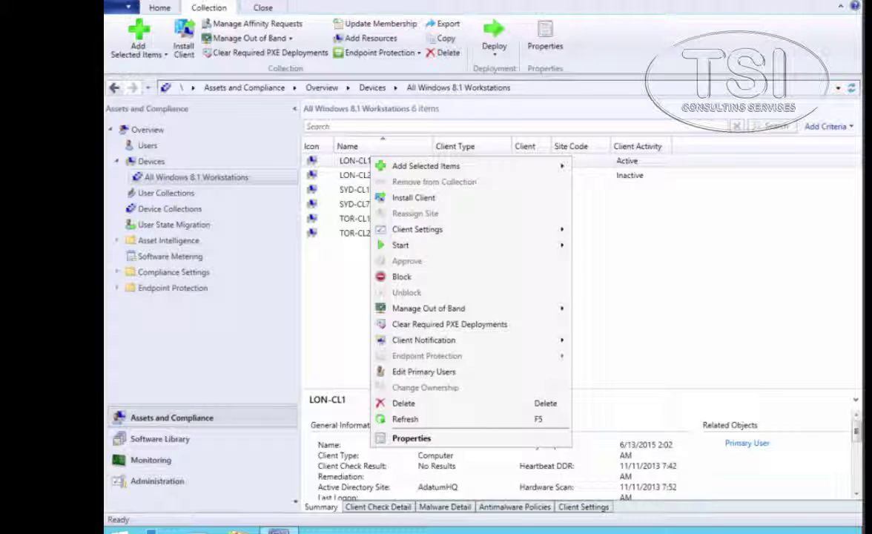
pyautogui.press('Escape')
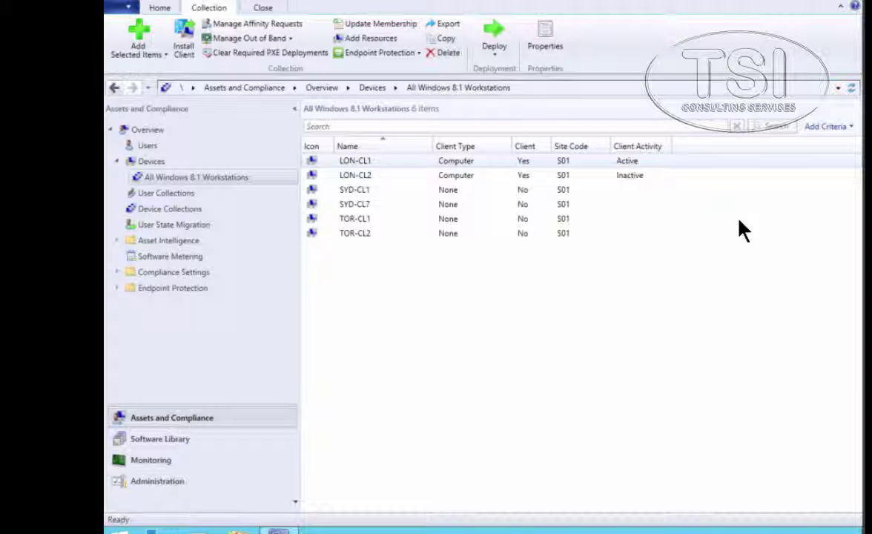
pyautogui.rightClick(350, 164)
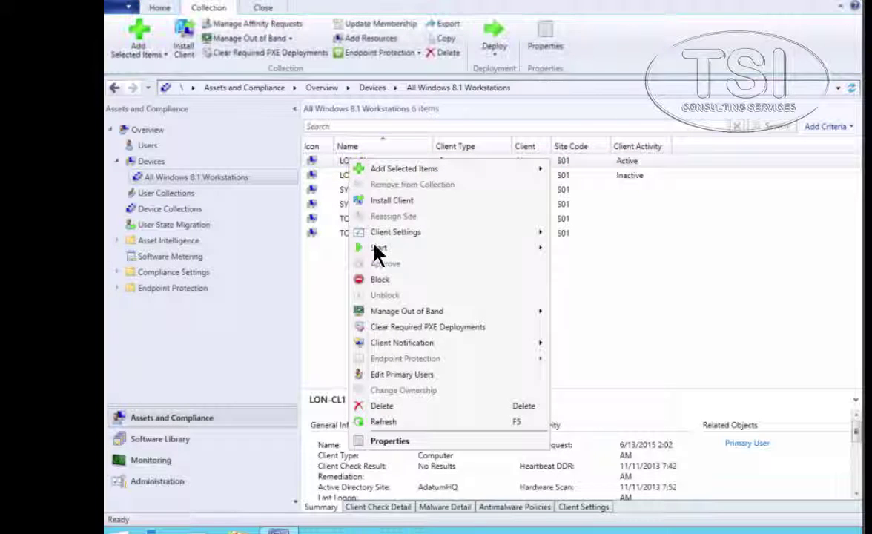
pyautogui.moveTo(376, 253)
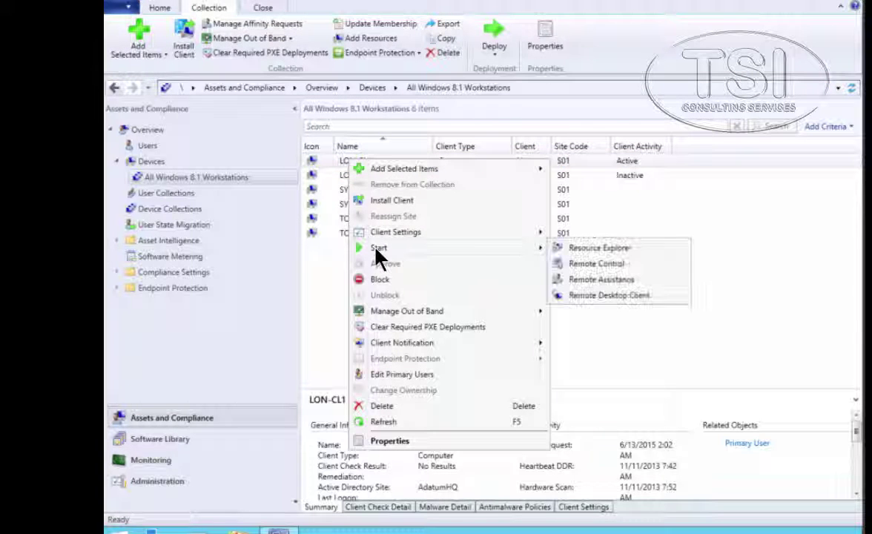
# Open Resource Explorer for LON-CL1 and browse its BitLocker, Boot Configuration and Computer System Product data
pyautogui.click(597, 248)
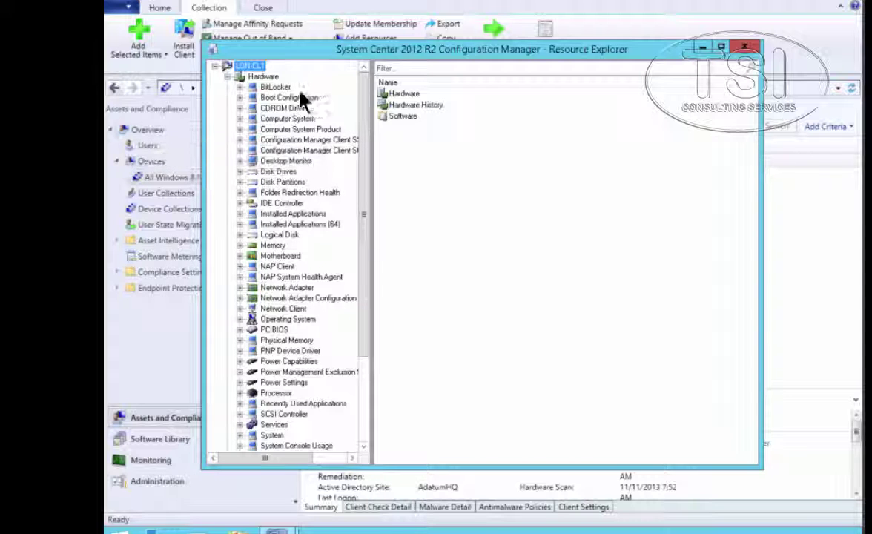
pyautogui.click(274, 87)
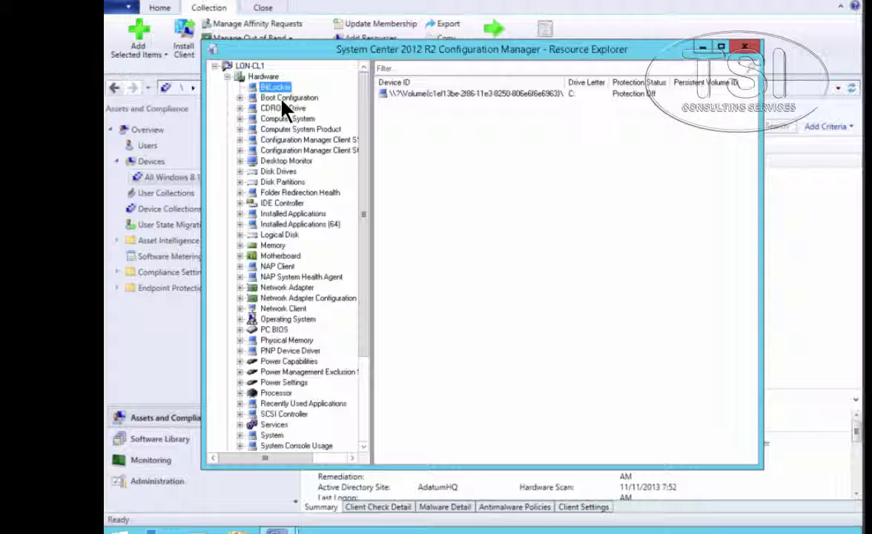
pyautogui.press('Down')
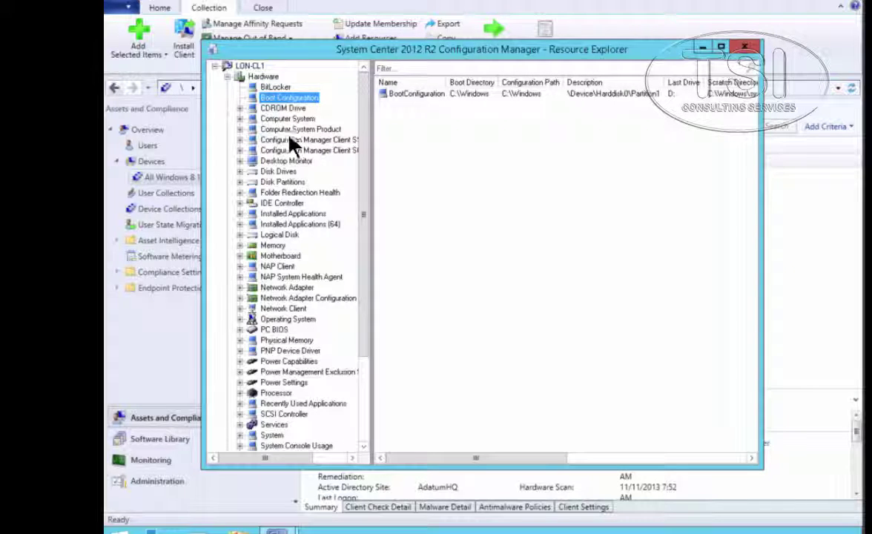
pyautogui.click(261, 130)
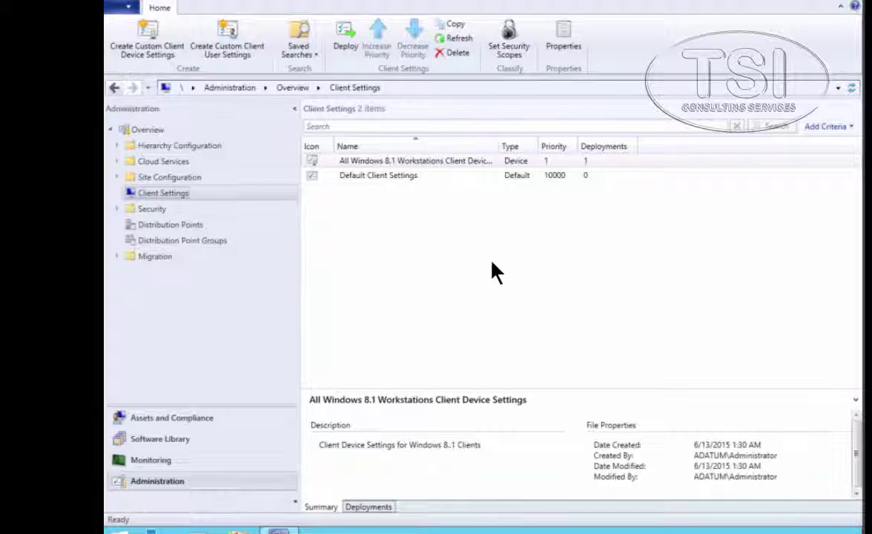
# Open Properties for All Windows 8.1 Workstations Client Device Settings from its context menu
pyautogui.click(381, 164)
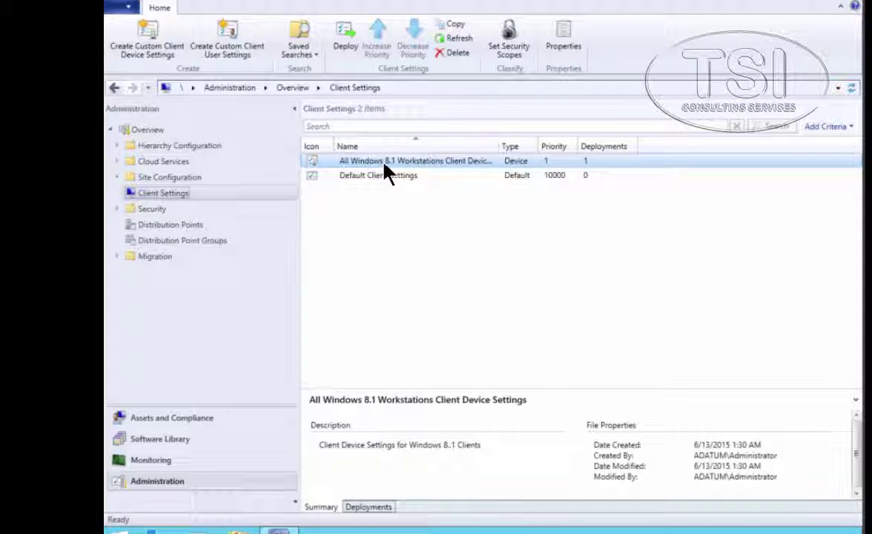
pyautogui.hotkey('shift', 'F10')
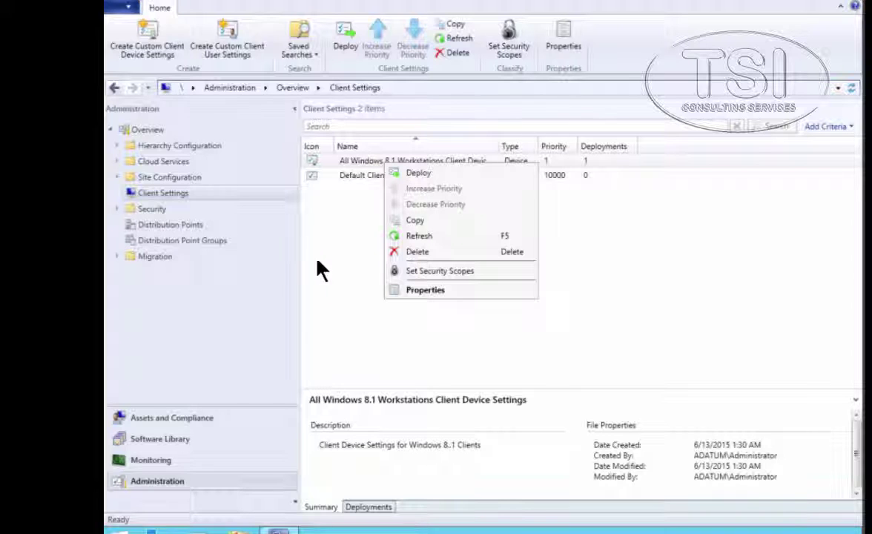
pyautogui.click(367, 163)
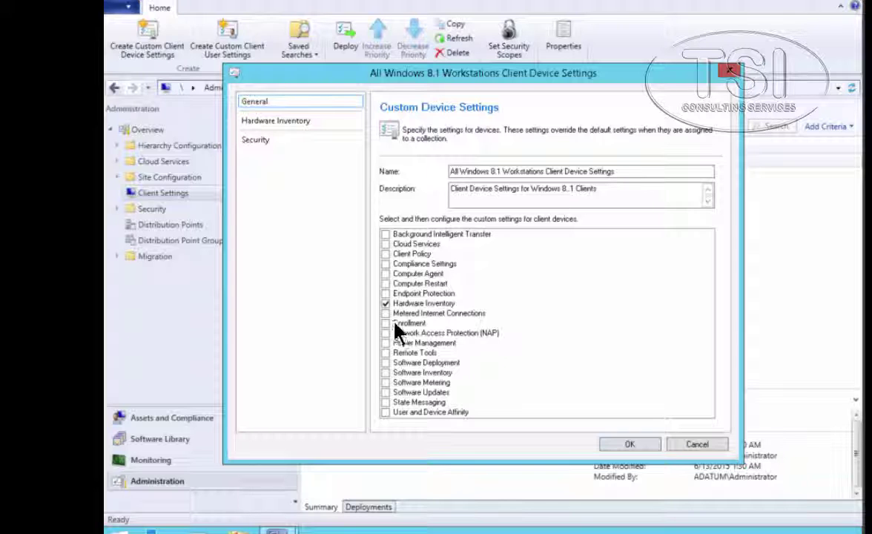
# Turn on custom Software Inventory and change its run interval from 7 to 5 days
pyautogui.click(386, 373)
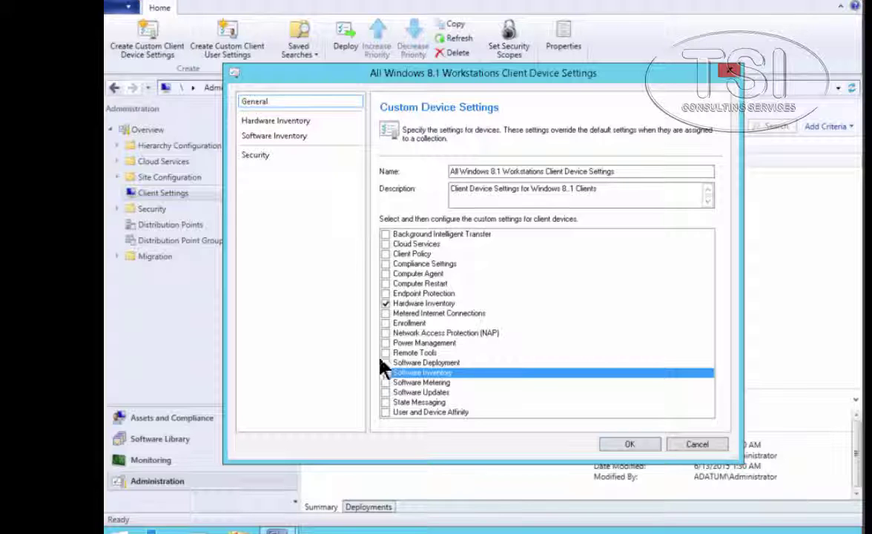
pyautogui.click(271, 137)
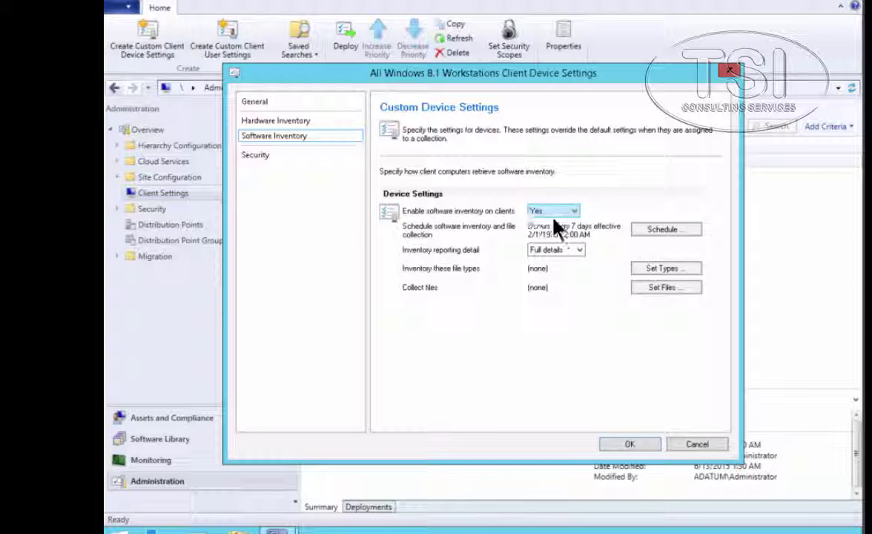
pyautogui.click(662, 229)
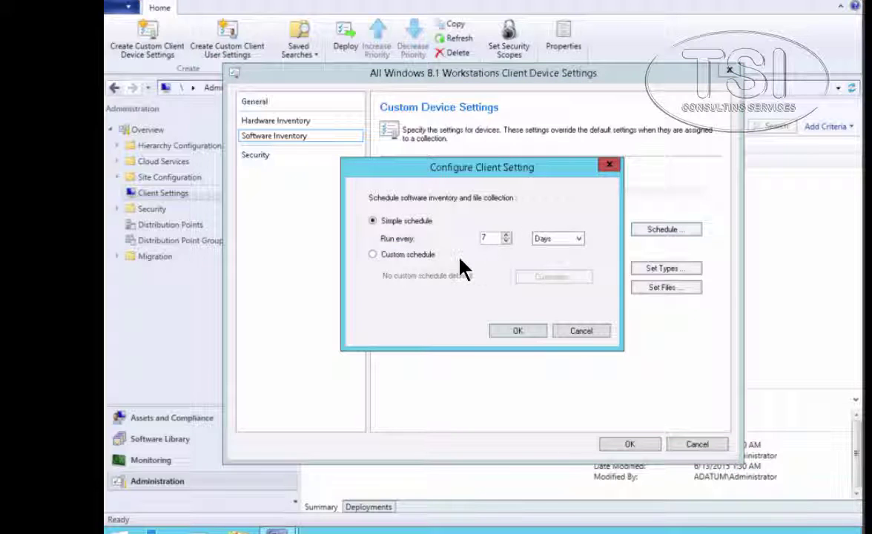
pyautogui.click(506, 235)
pyautogui.click(506, 241)
pyautogui.click(505, 241)
pyautogui.click(506, 241)
pyautogui.click(517, 331)
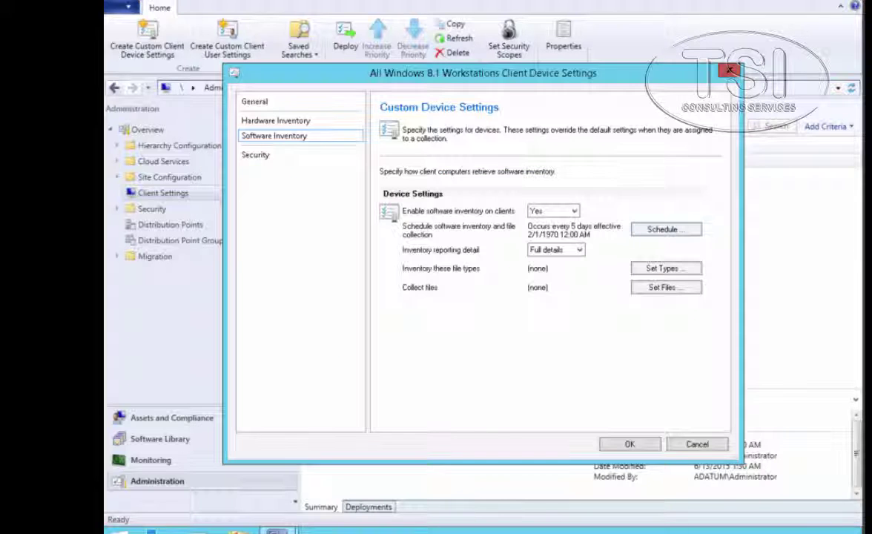
# Add a *.log inventory file type searching C:\Program Files\ and save the workstation device settings
pyautogui.click(665, 269)
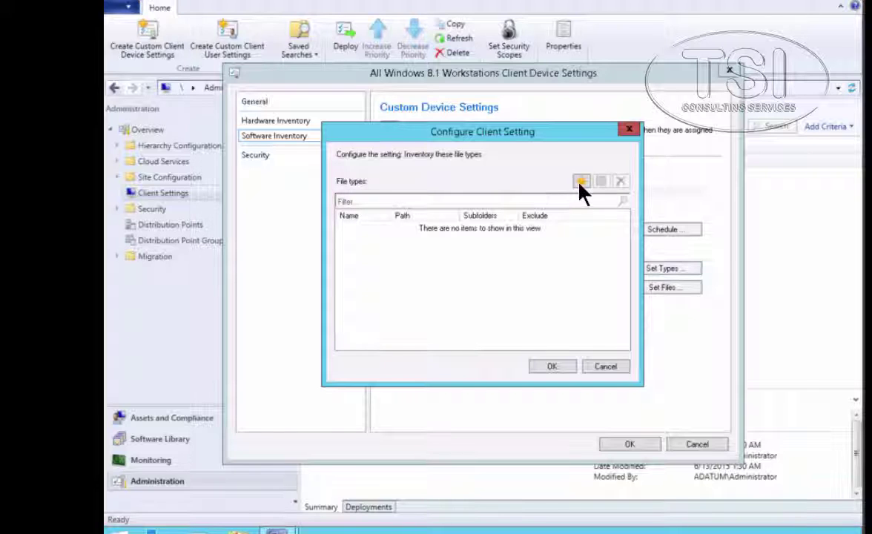
pyautogui.click(580, 183)
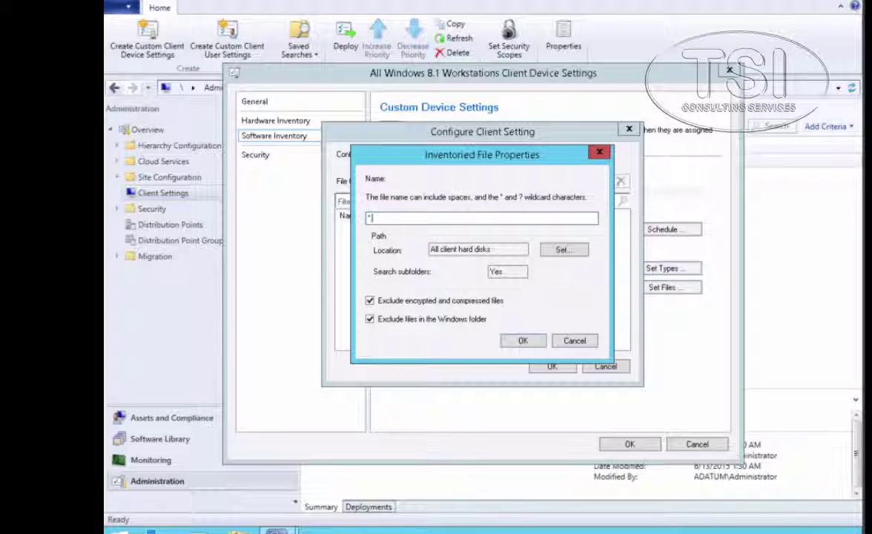
pyautogui.write('*.log')
pyautogui.click(564, 249)
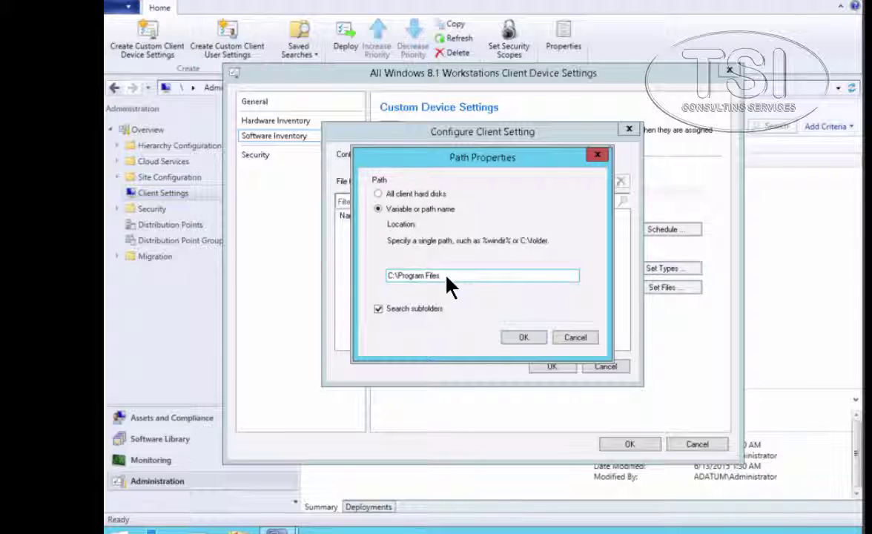
pyautogui.click(524, 337)
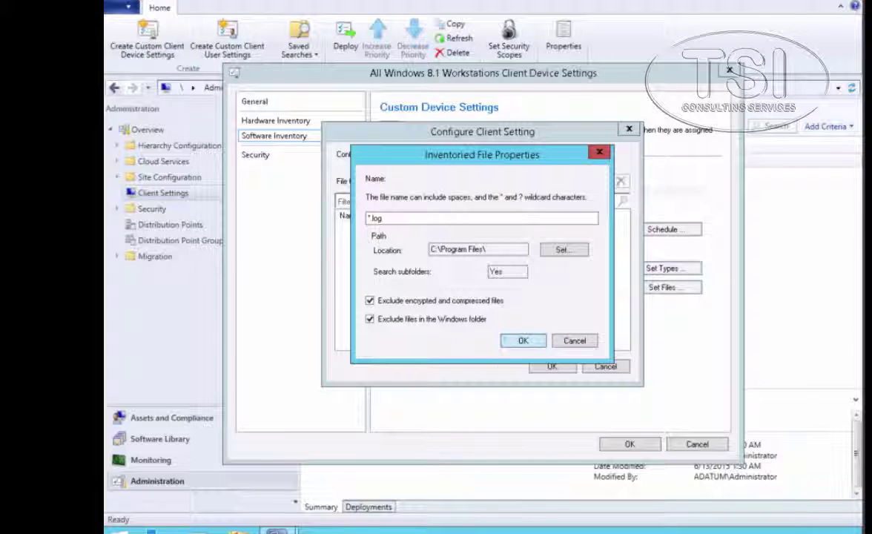
pyautogui.click(523, 340)
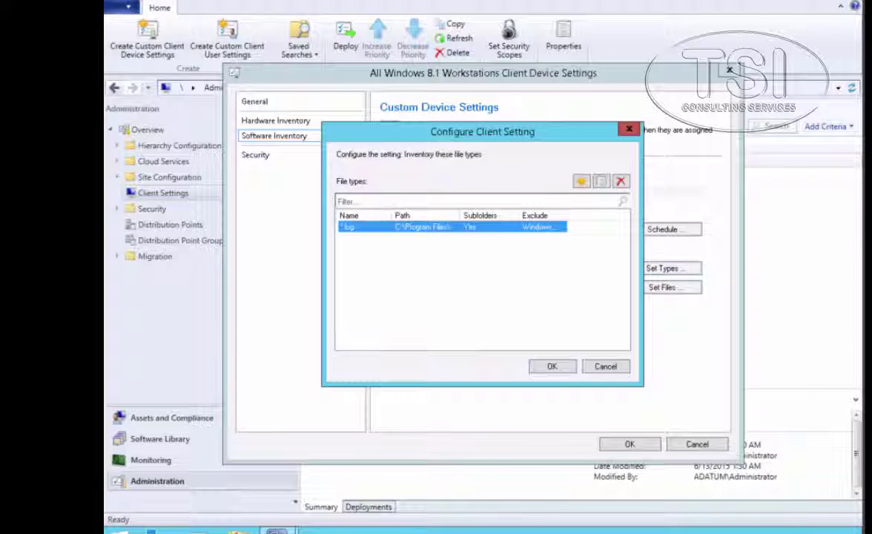
pyautogui.click(547, 367)
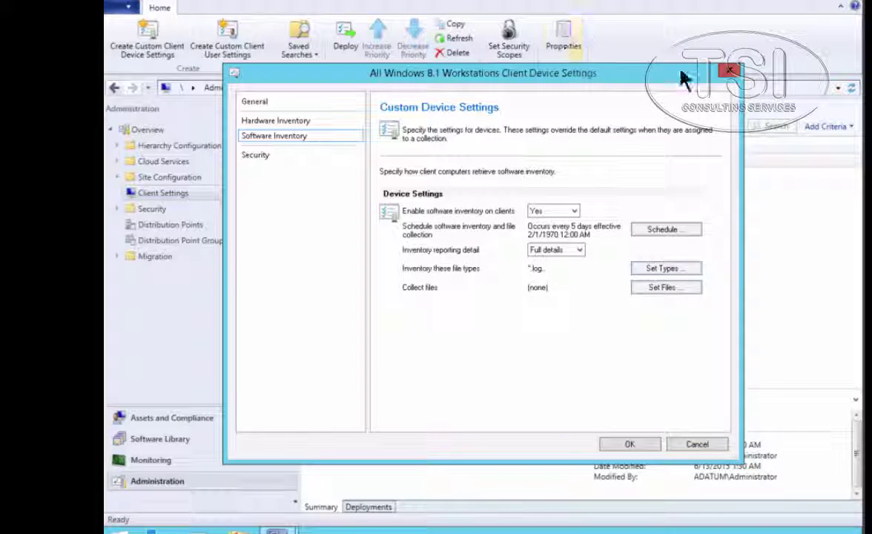
pyautogui.click(623, 445)
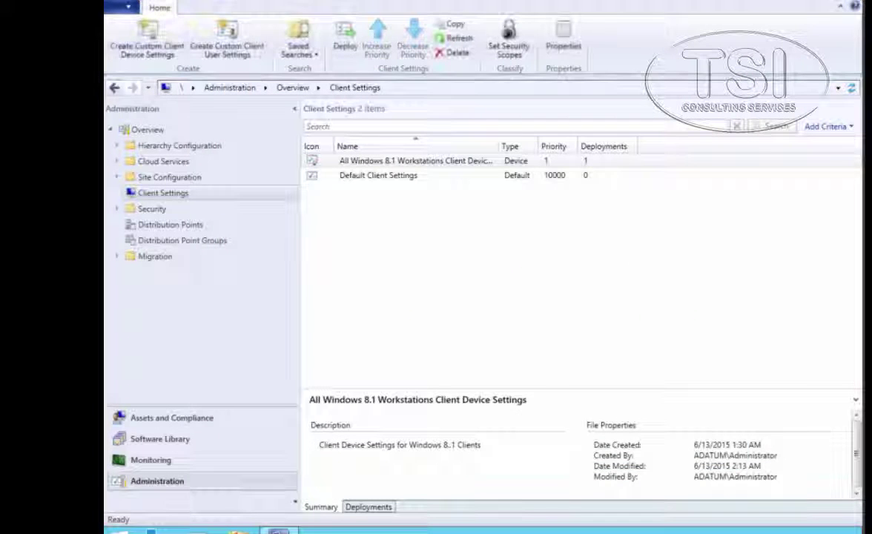
# Switch to the LON-CL1-B client and close the Configuration Manager client properties
pyautogui.rightClick(475, 3)
pyautogui.press('Escape')
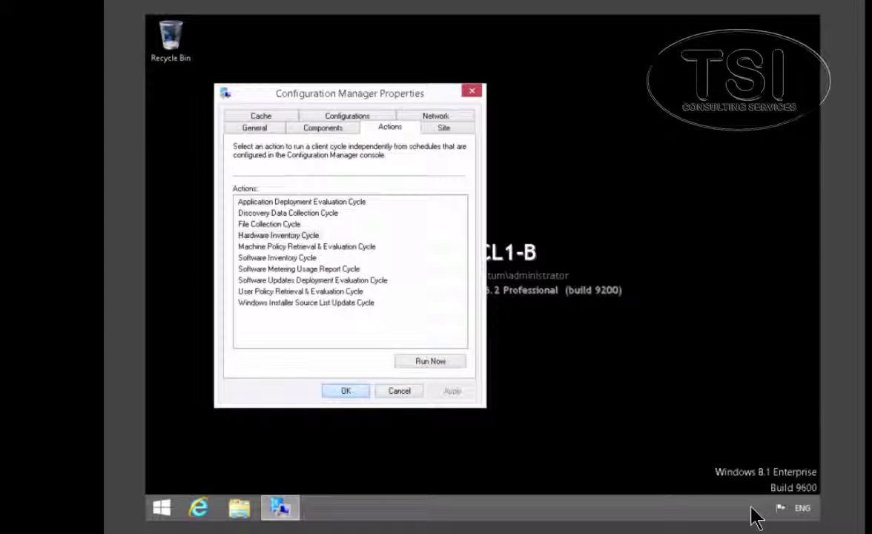
pyautogui.click(345, 391)
# Go to Control Panel > System and Security and open Configuration Manager
pyautogui.rightClick(162, 509)
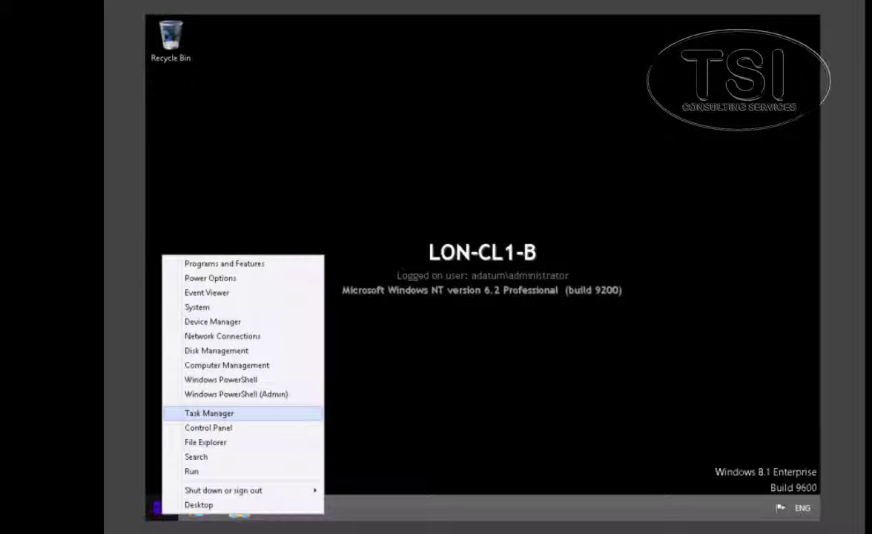
pyautogui.click(222, 427)
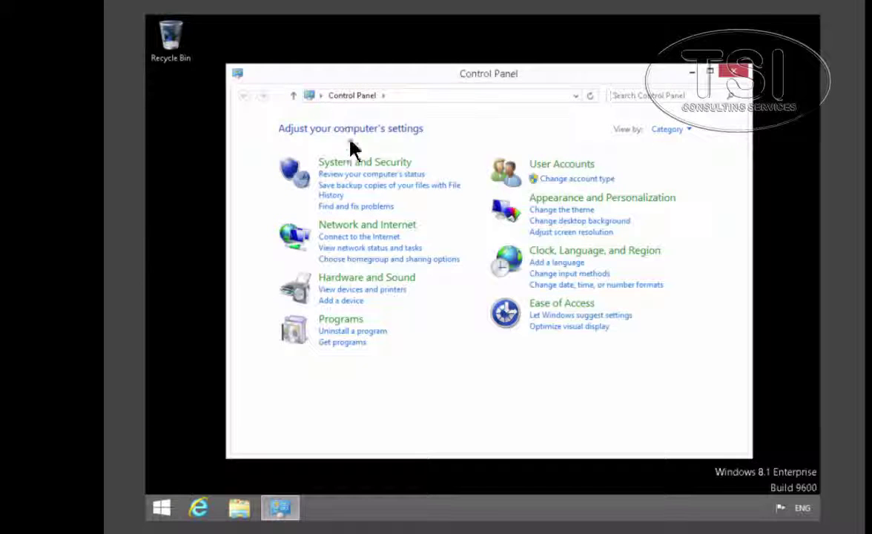
pyautogui.click(336, 163)
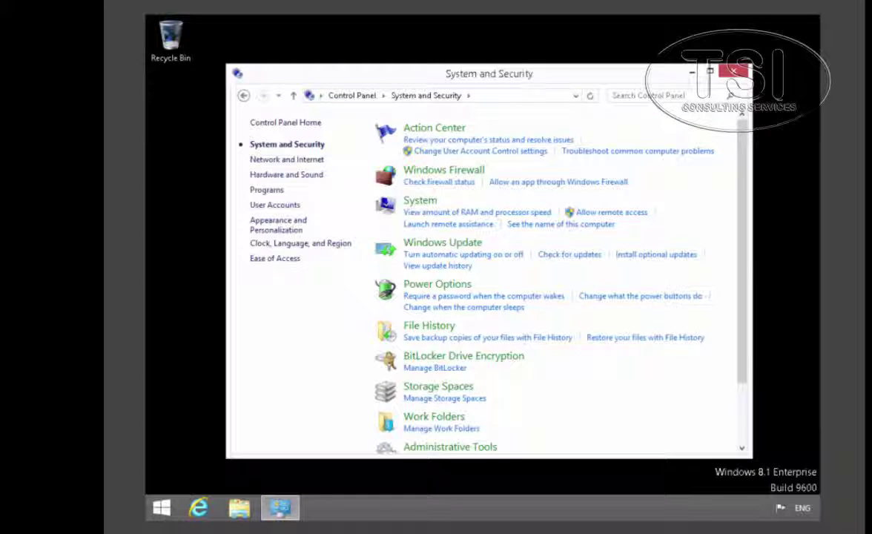
pyautogui.scroll(-2, 358, 185)
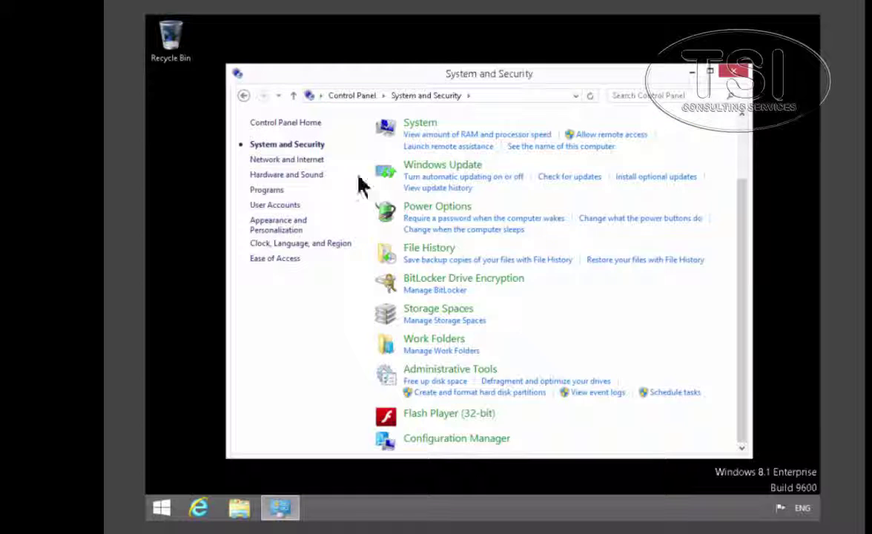
pyautogui.click(457, 438)
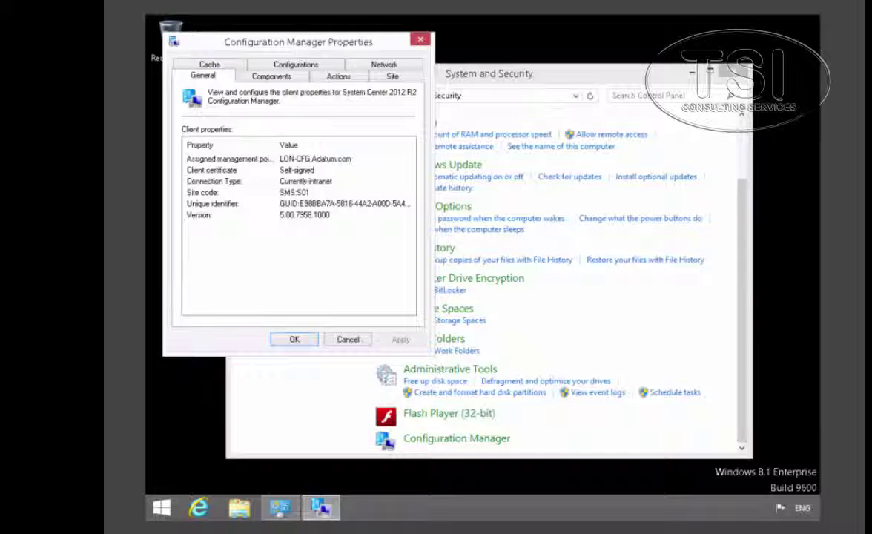
# Run the Machine Policy Retrieval & Evaluation Cycle from the Actions tab
pyautogui.click(343, 79)
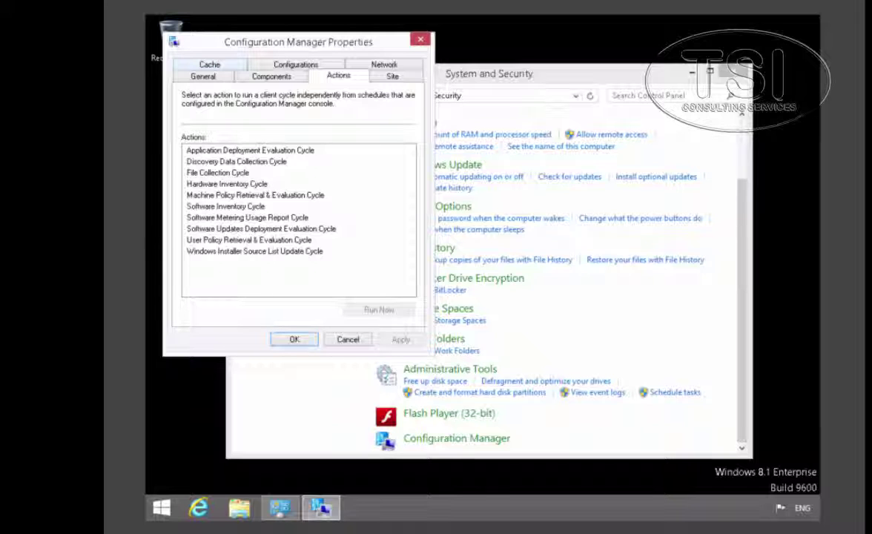
pyautogui.click(255, 198)
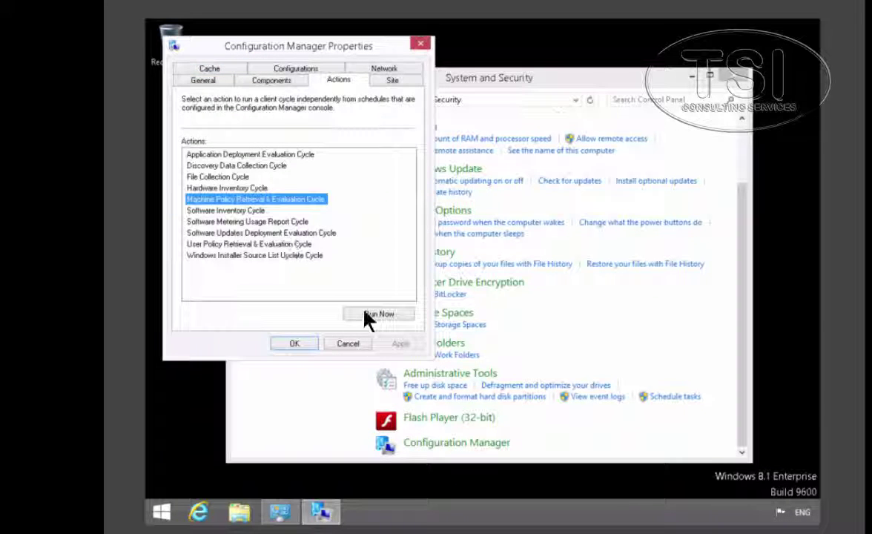
pyautogui.click(374, 313)
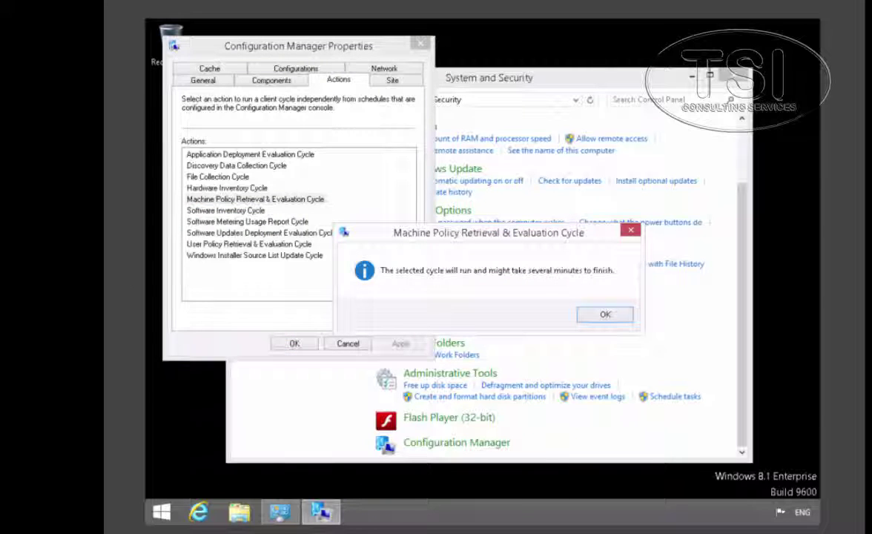
pyautogui.press('Return')
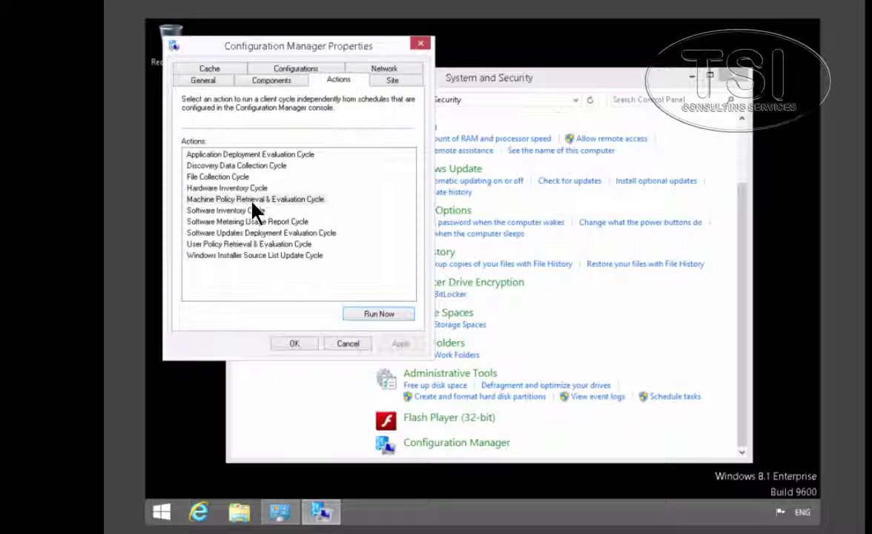
# Run the Software Inventory Cycle and acknowledge its notice
pyautogui.hotkey('shift', 'Tab')
pyautogui.press('Down')
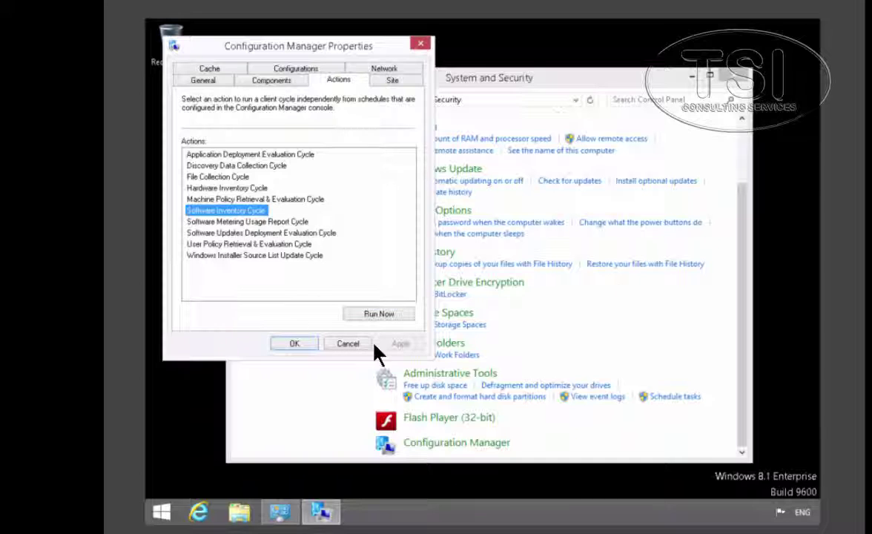
pyautogui.click(378, 314)
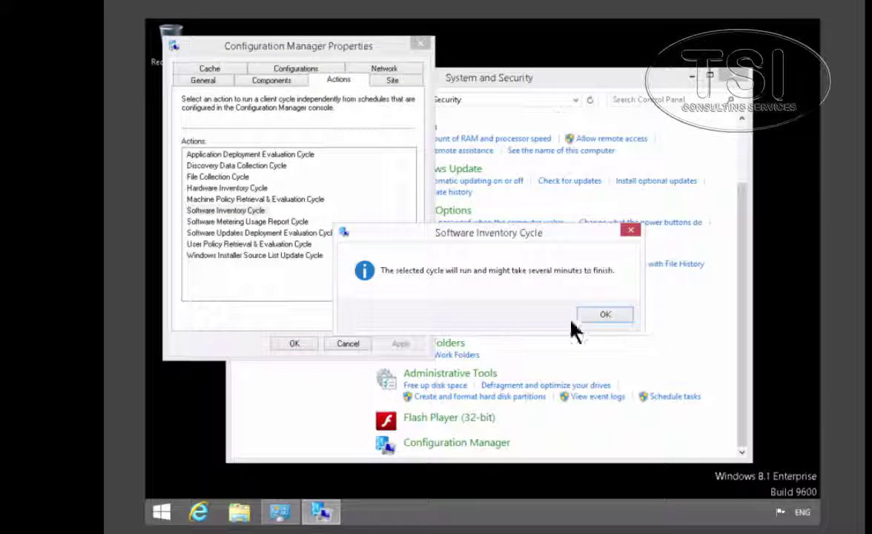
pyautogui.click(605, 314)
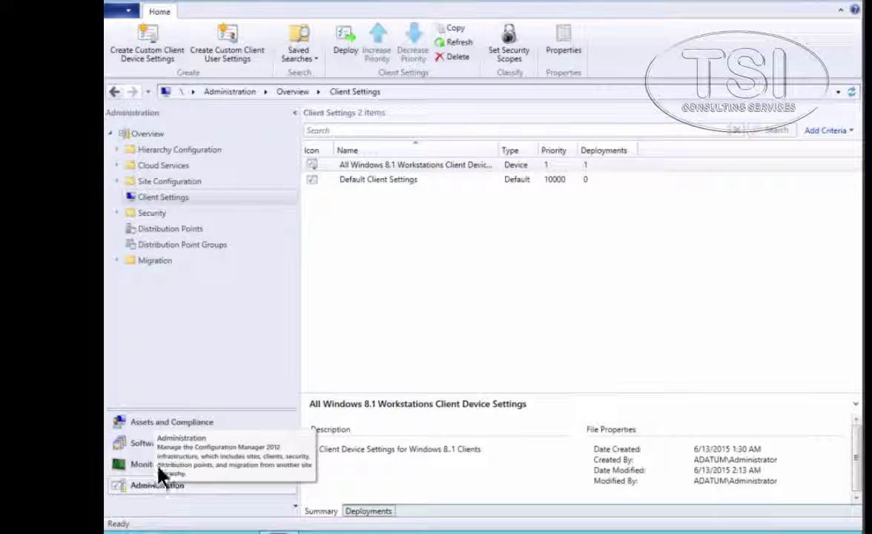
# Show the members of the All Windows 8.1 Workstations device collection under Assets and Compliance
pyautogui.click(172, 421)
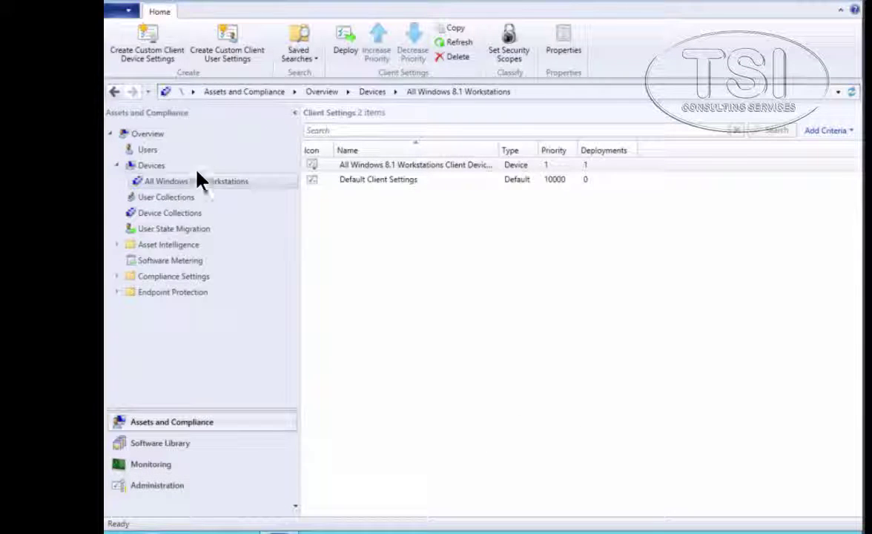
pyautogui.click(172, 213)
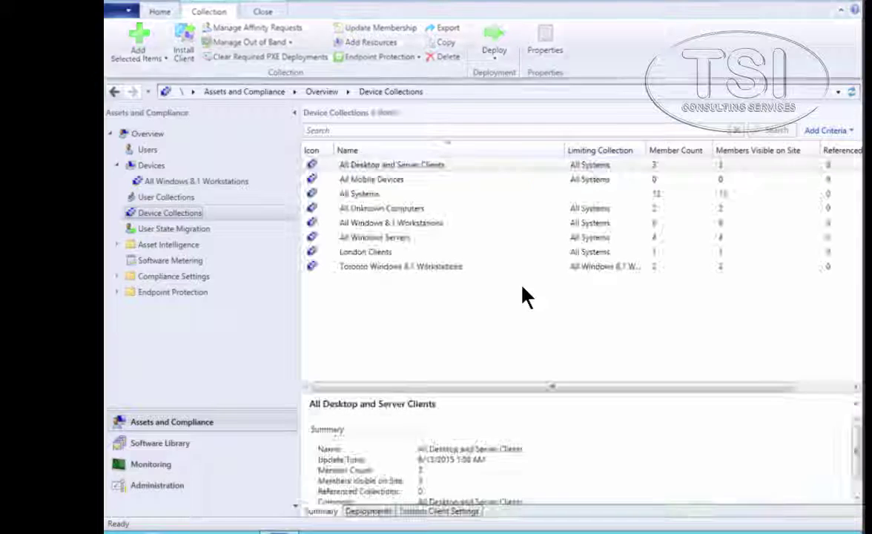
pyautogui.click(394, 224)
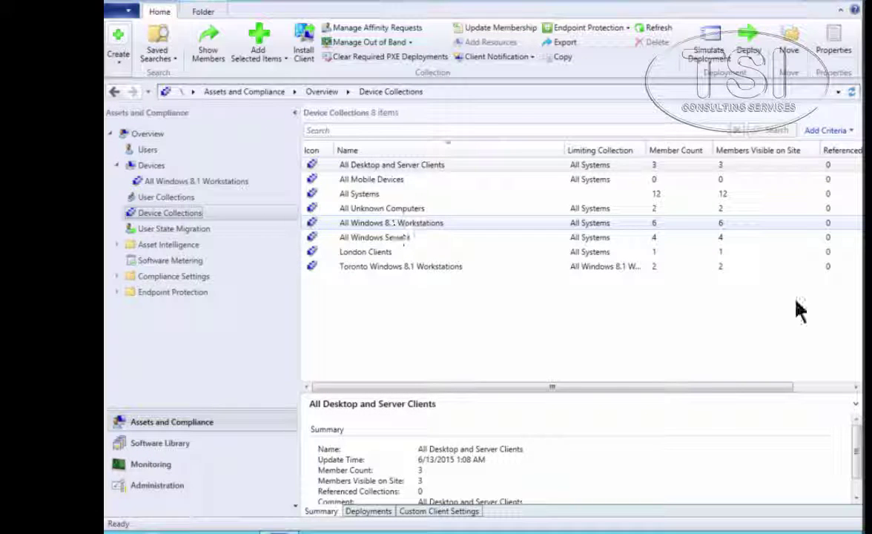
pyautogui.rightClick(398, 224)
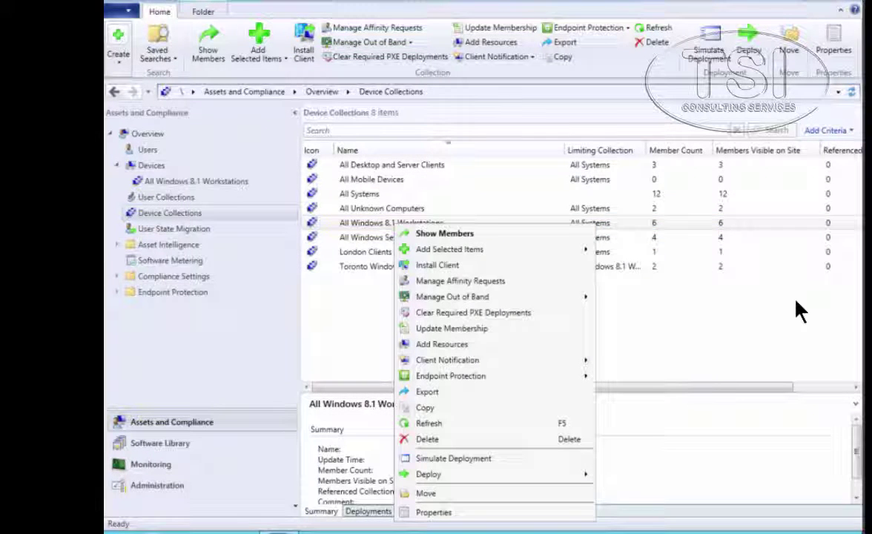
pyautogui.press('Escape')
pyautogui.press('Return')
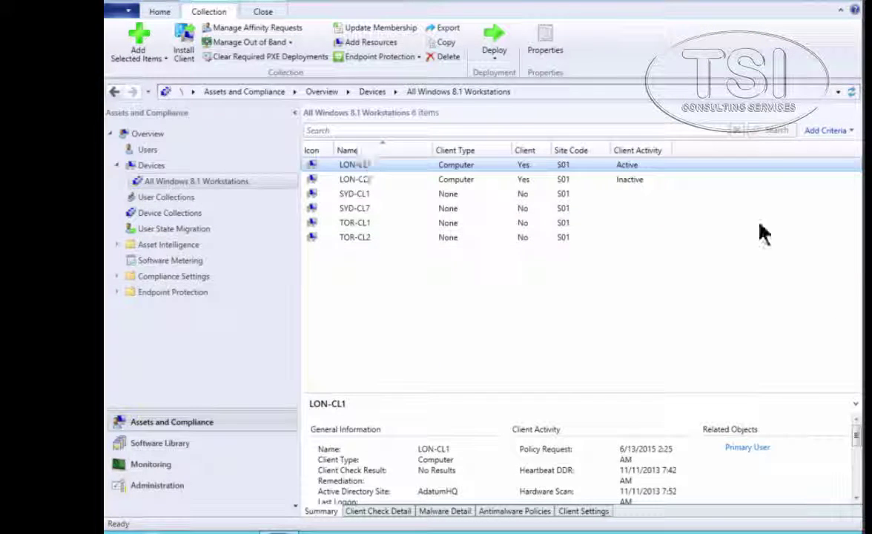
# Bring up the actions menu for the LON-CL1 device
pyautogui.hotkey('shift', 'F10')
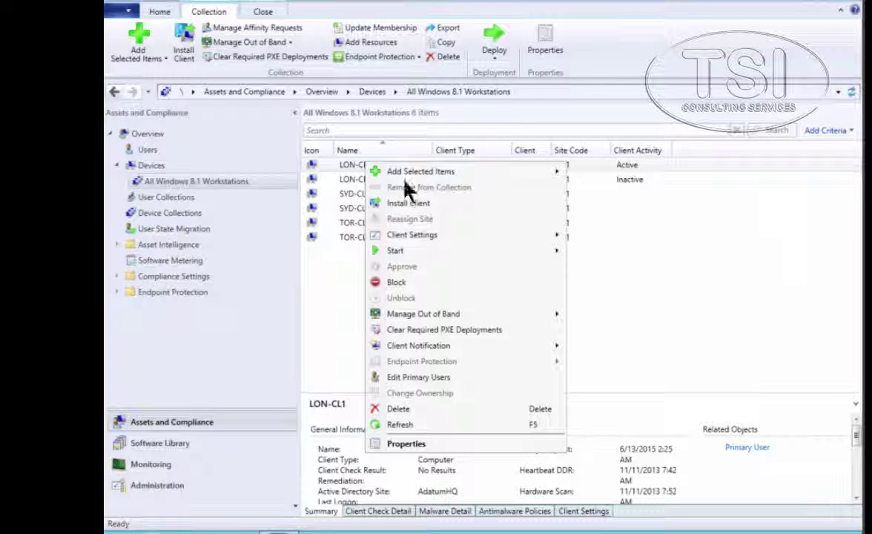
pyautogui.moveTo(441, 256)
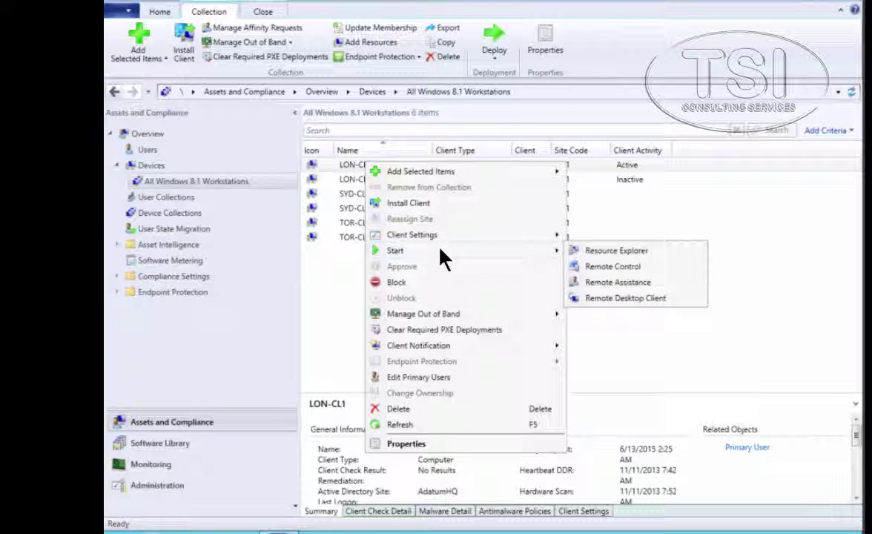
pyautogui.click(590, 266)
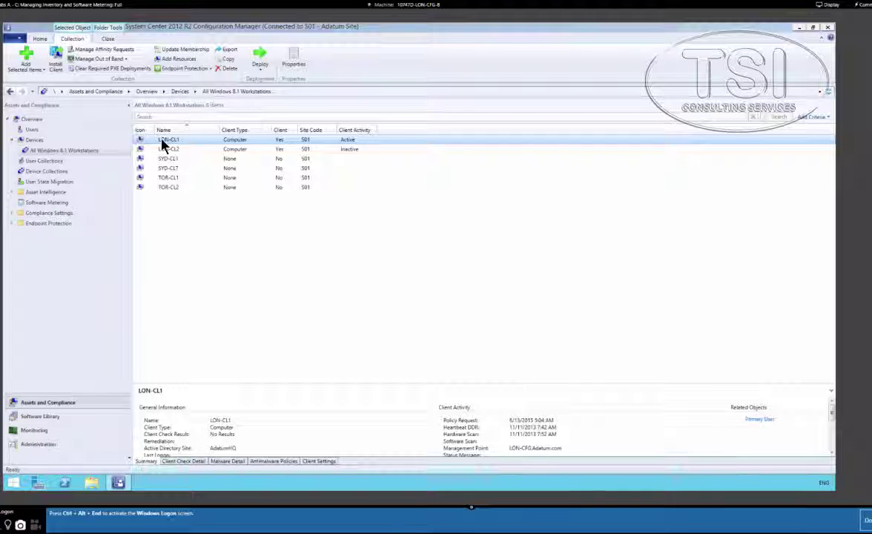
pyautogui.rightClick(161, 141)
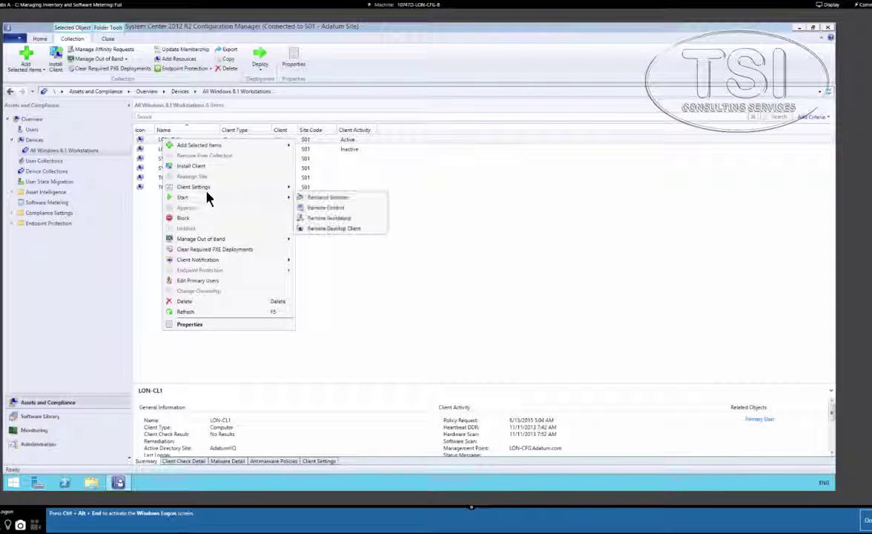
# Open Resource Explorer for LON-CL1 and expand its Software inventory
pyautogui.moveTo(291, 187)
pyautogui.click(308, 196)
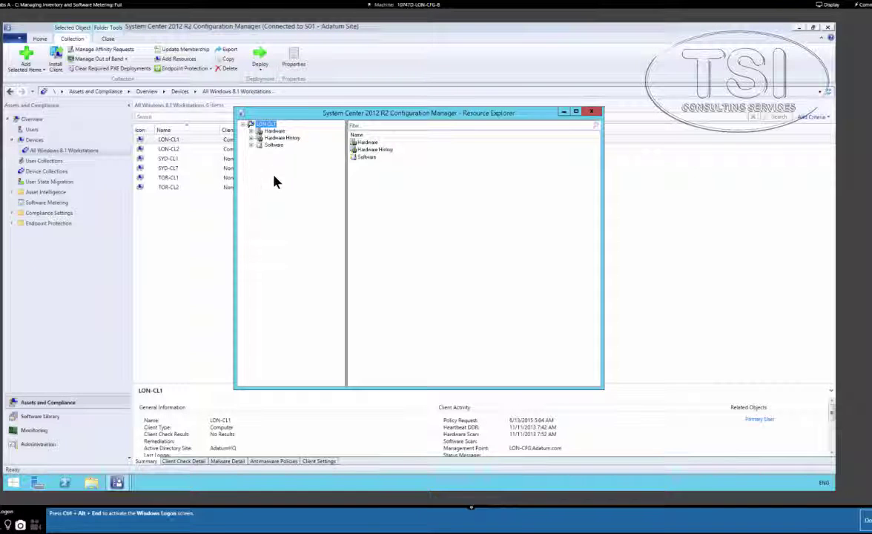
pyautogui.click(257, 145)
# Browse Collected Files, Last Software Scan and Product Details, then select PolicyPlatformClient.log in File Details
pyautogui.click(288, 151)
pyautogui.press('Down')
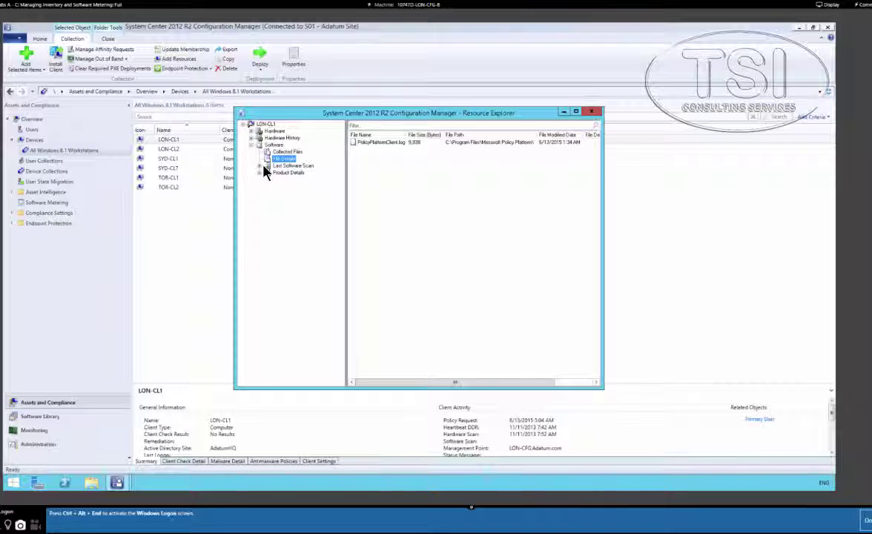
pyautogui.press('Down')
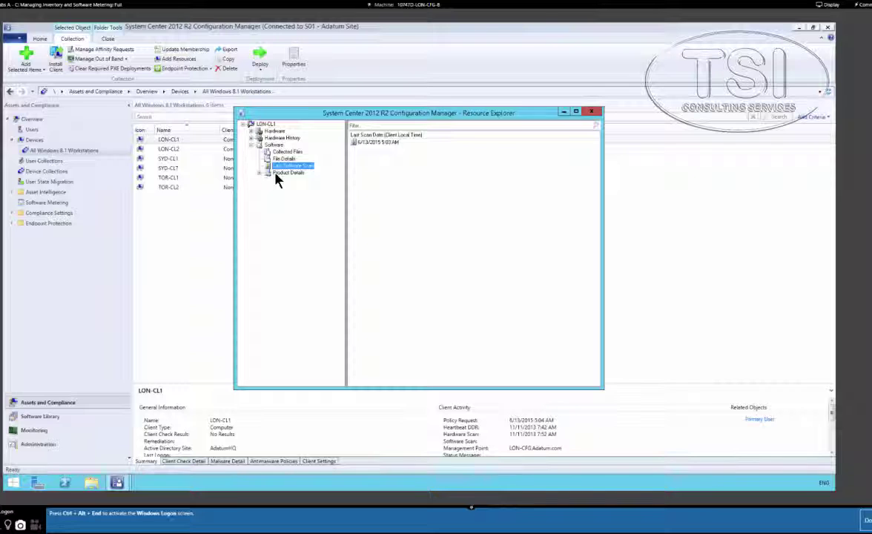
pyautogui.press('Down')
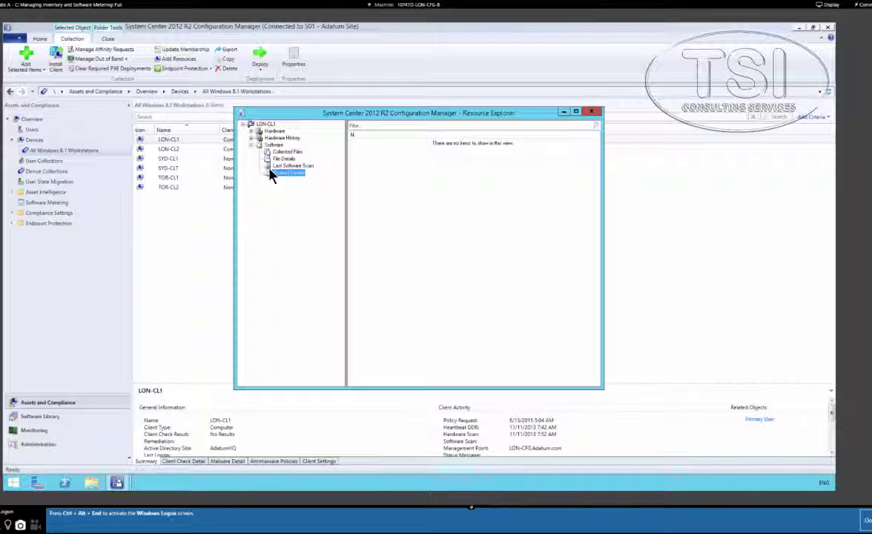
pyautogui.press('Up')
pyautogui.press('Up')
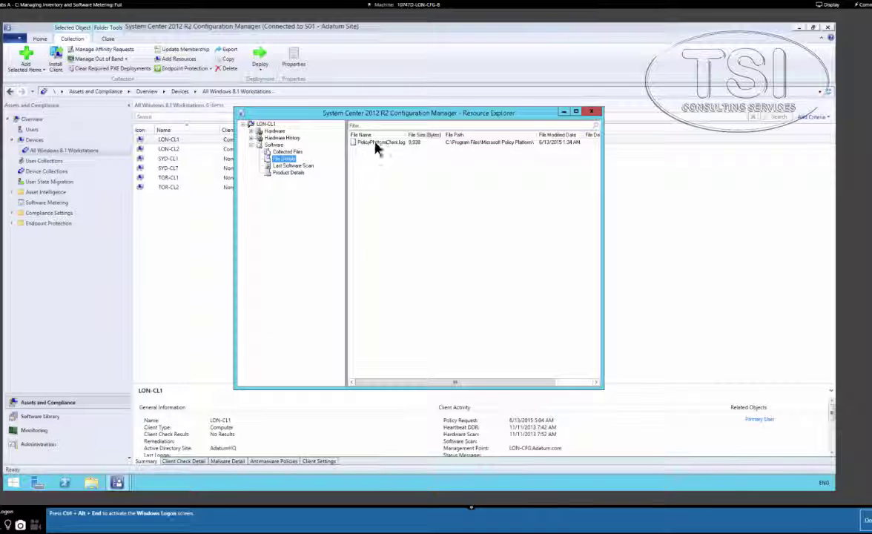
pyautogui.press('Tab')
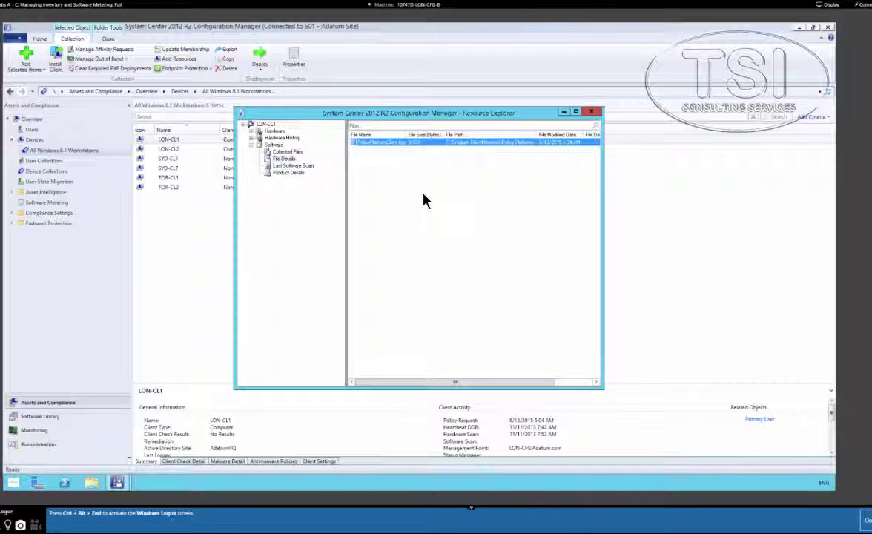